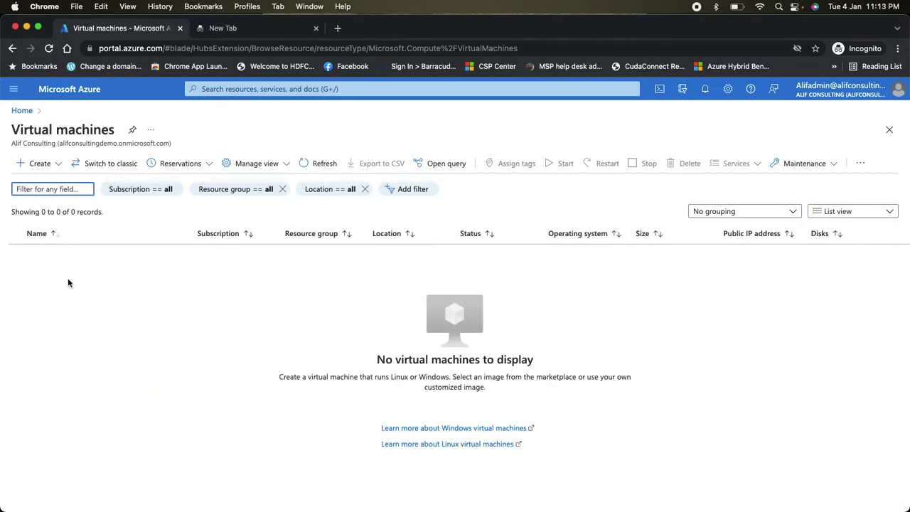
# - Search the Marketplace for 'virtual machine' from Home and open the Virtual machine product page
pyautogui.click(13, 90)
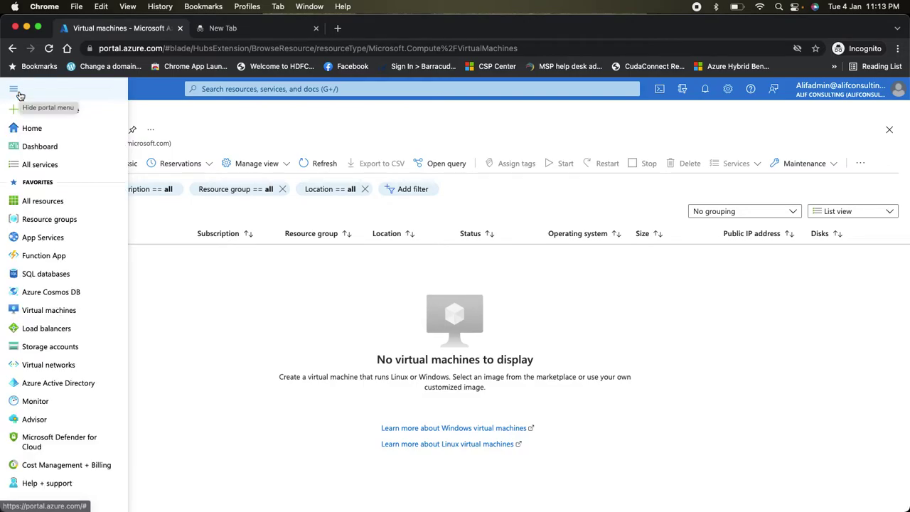
pyautogui.click(30, 130)
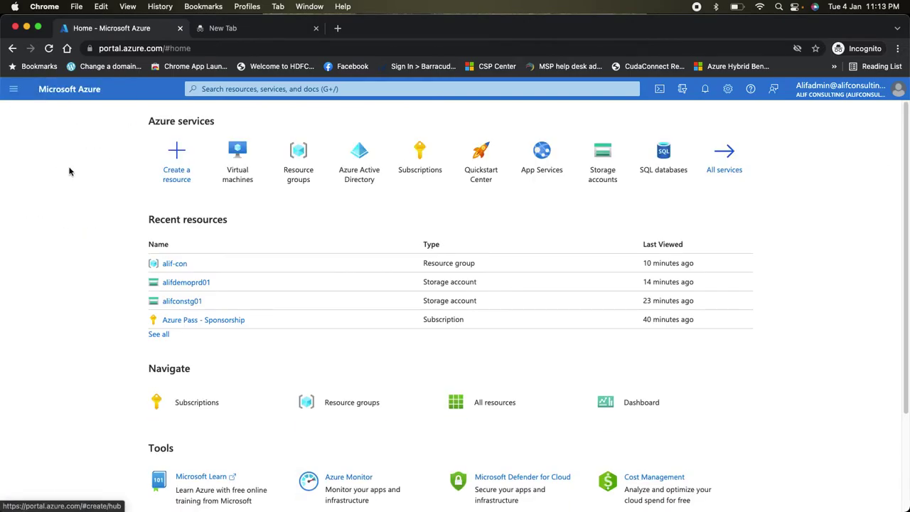
pyautogui.click(188, 179)
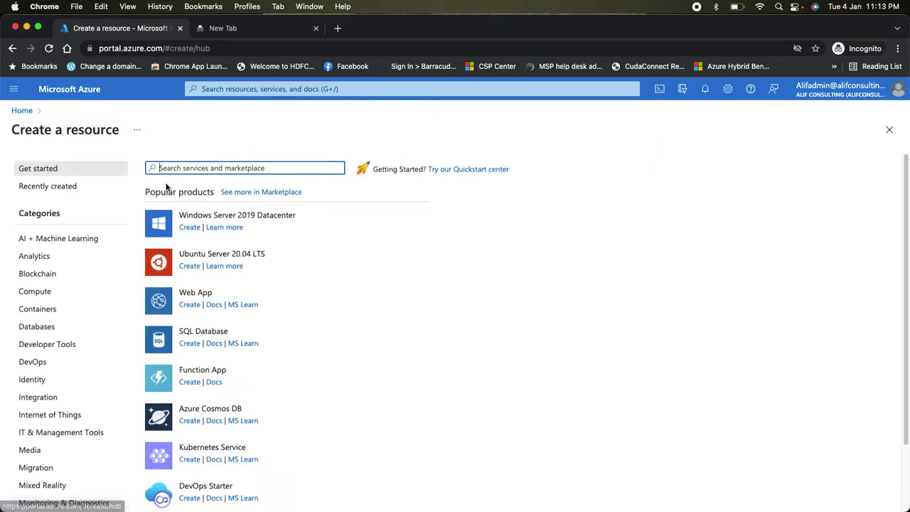
pyautogui.write('virtual machine')
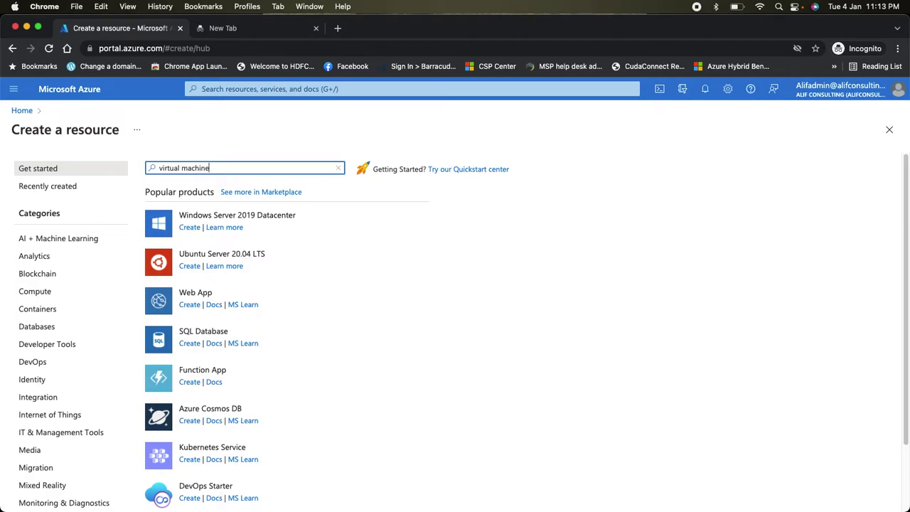
pyautogui.press('Return')
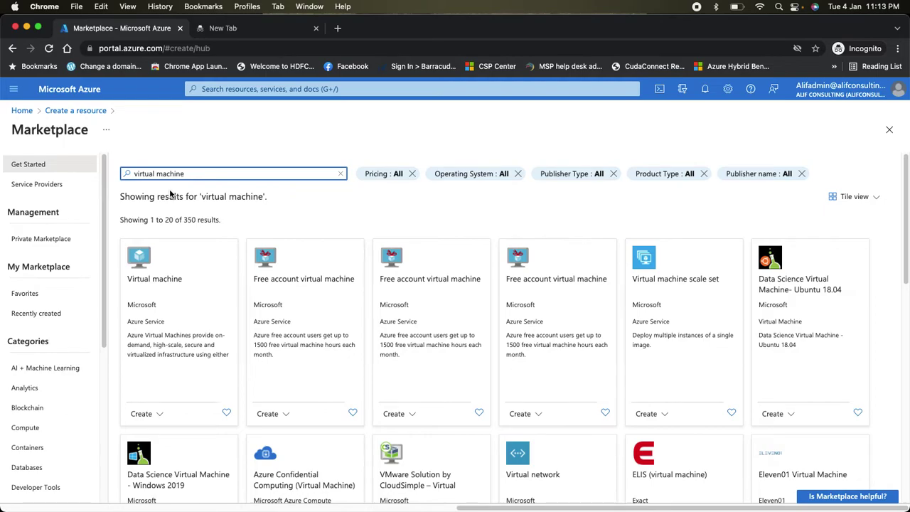
pyautogui.click(177, 266)
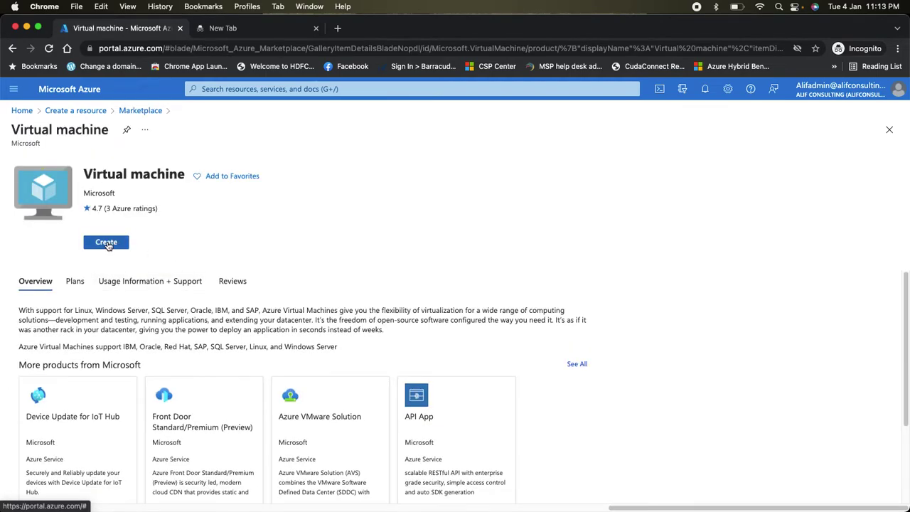
# - Start a new VM in a newly created resource group Alif-Demo, named AlifdemoVM01
pyautogui.click(110, 244)
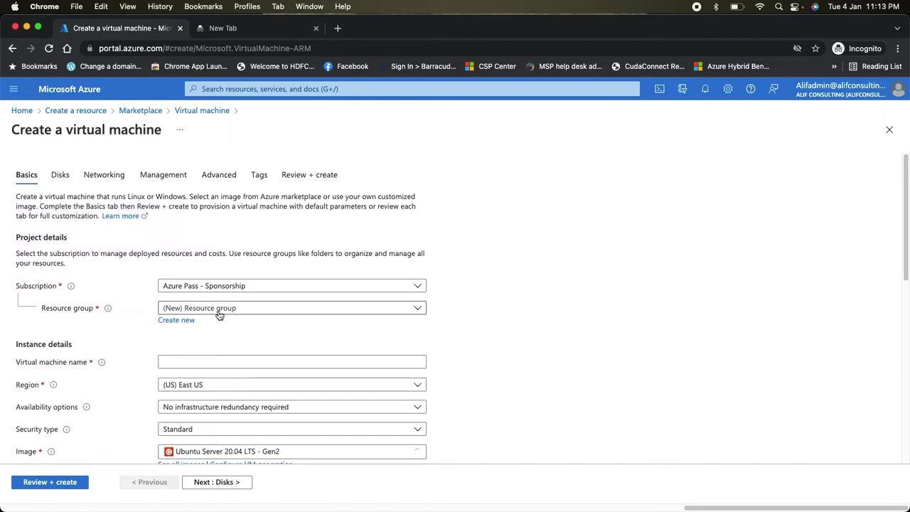
pyautogui.click(216, 311)
pyautogui.click(218, 311)
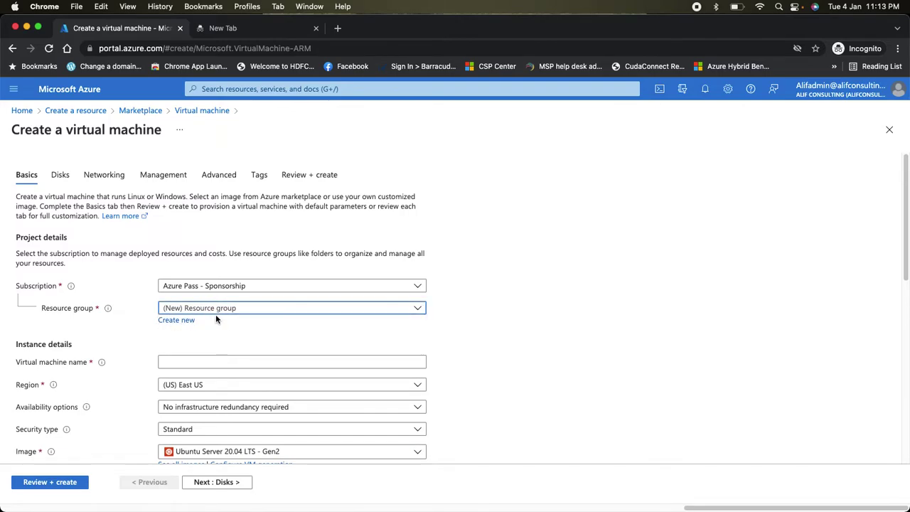
pyautogui.click(178, 320)
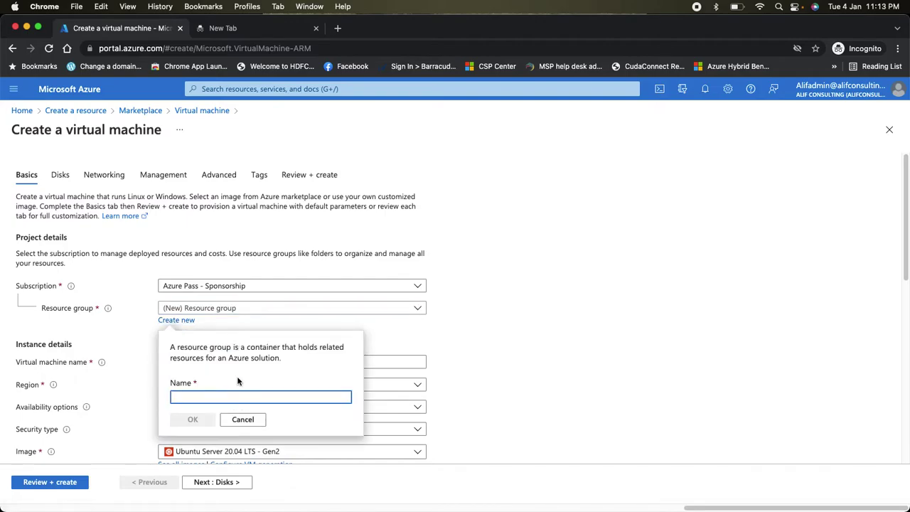
pyautogui.write('Alif-Demo')
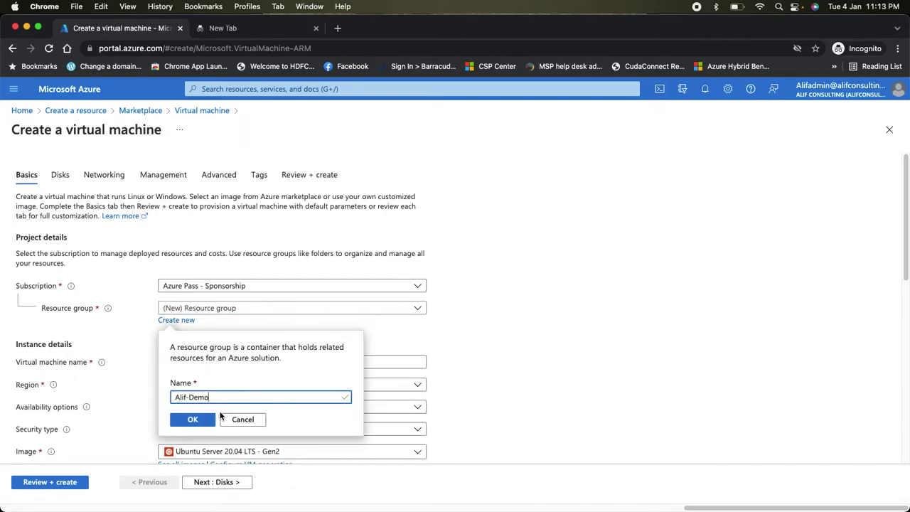
pyautogui.click(193, 420)
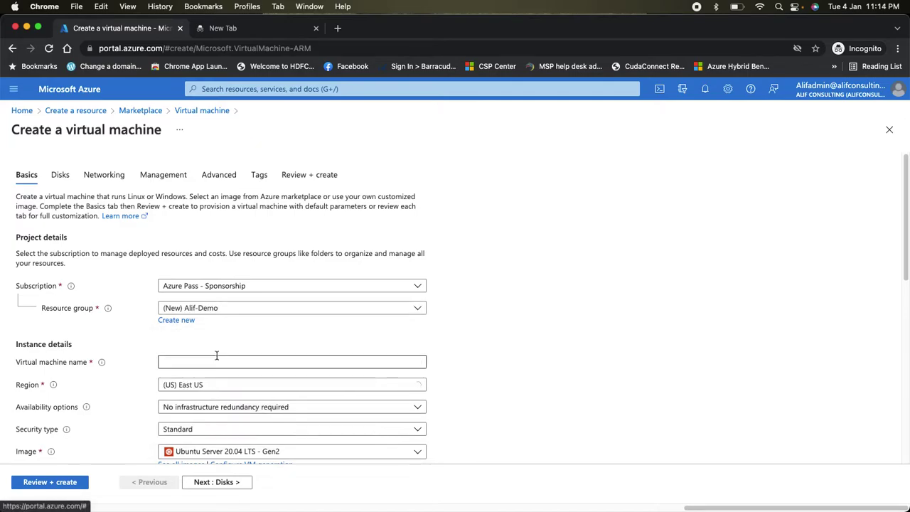
pyautogui.click(208, 365)
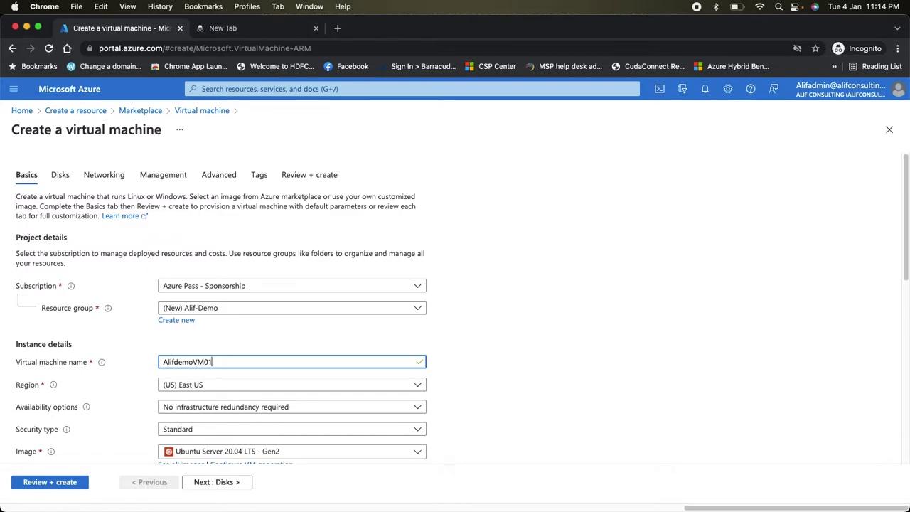
# - Set the region to South India after clearing a 'sout' search filter
pyautogui.scroll(-3, 217, 320)
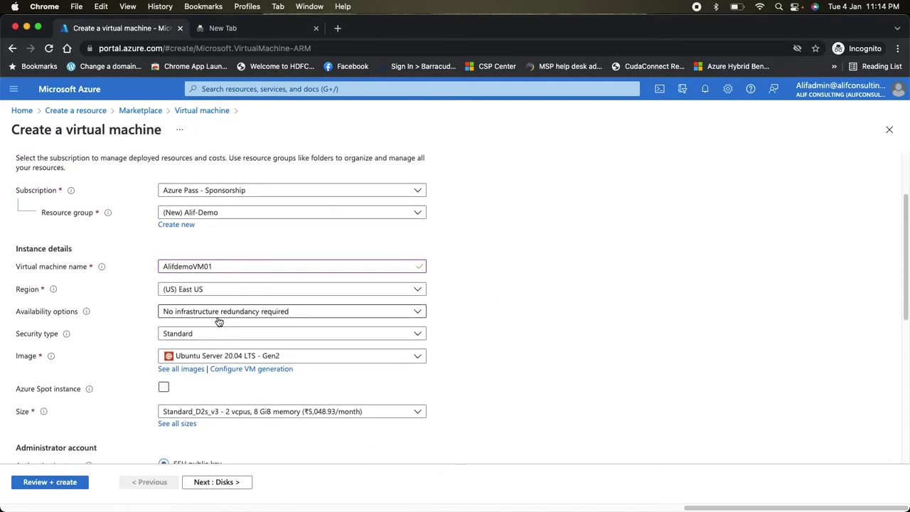
pyautogui.click(217, 290)
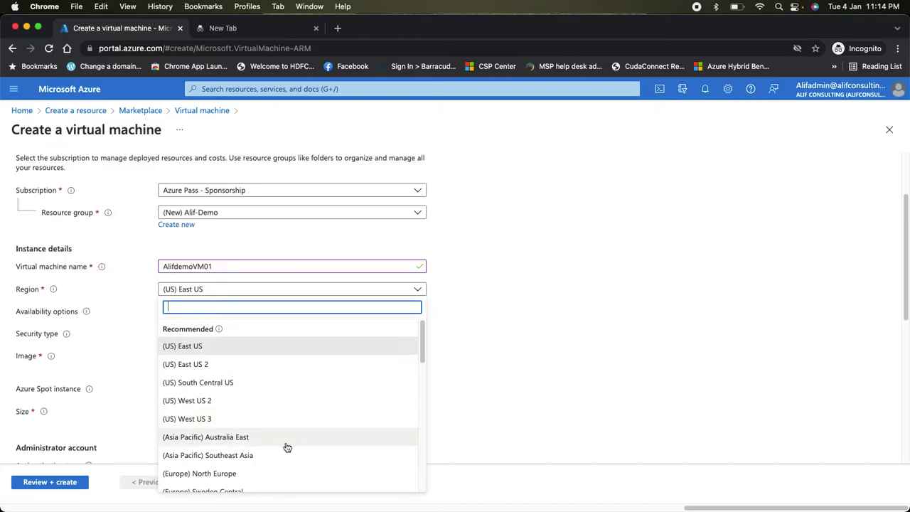
pyautogui.write('south')
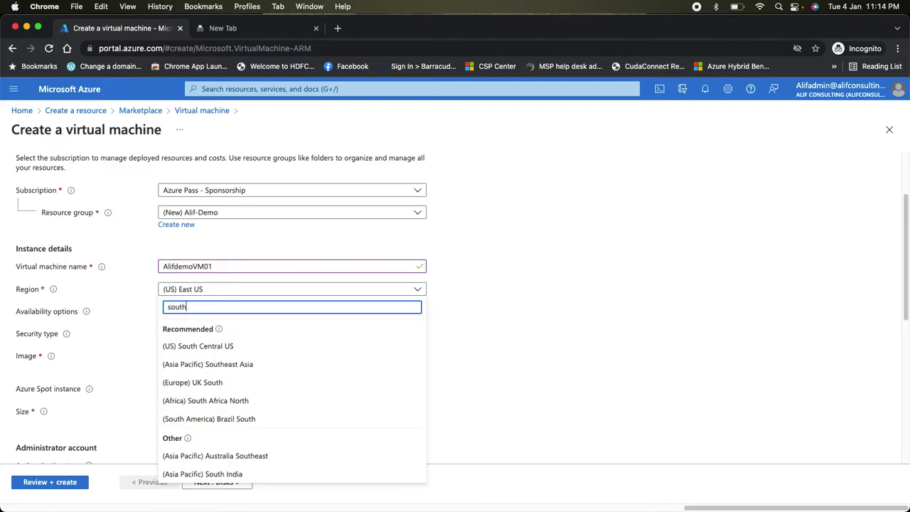
pyautogui.moveTo(196, 301); pyautogui.dragTo(134, 310)
pyautogui.press('BackSpace')
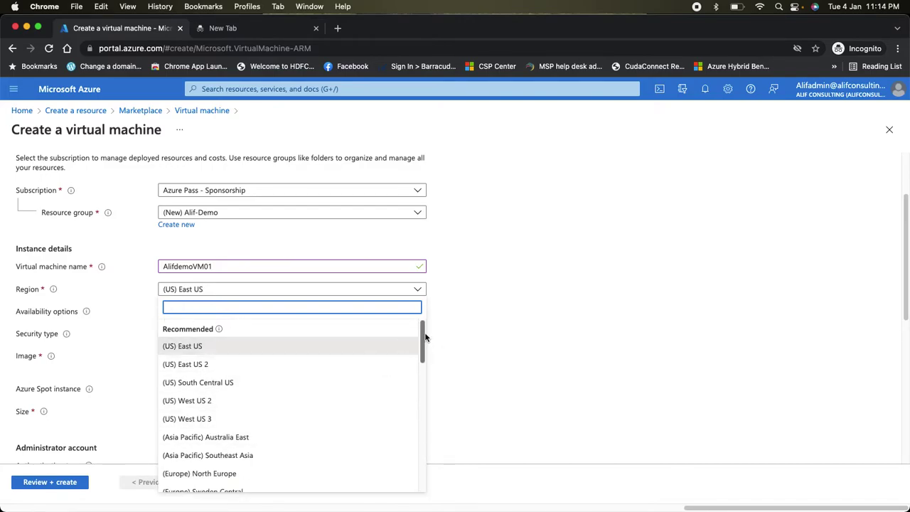
pyautogui.moveTo(425, 337); pyautogui.dragTo(424, 346)
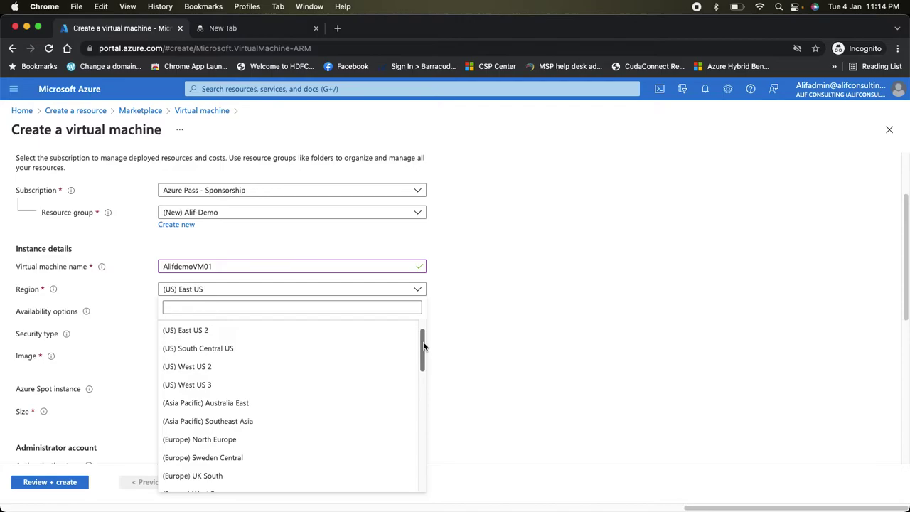
pyautogui.moveTo(424, 346); pyautogui.dragTo(415, 483)
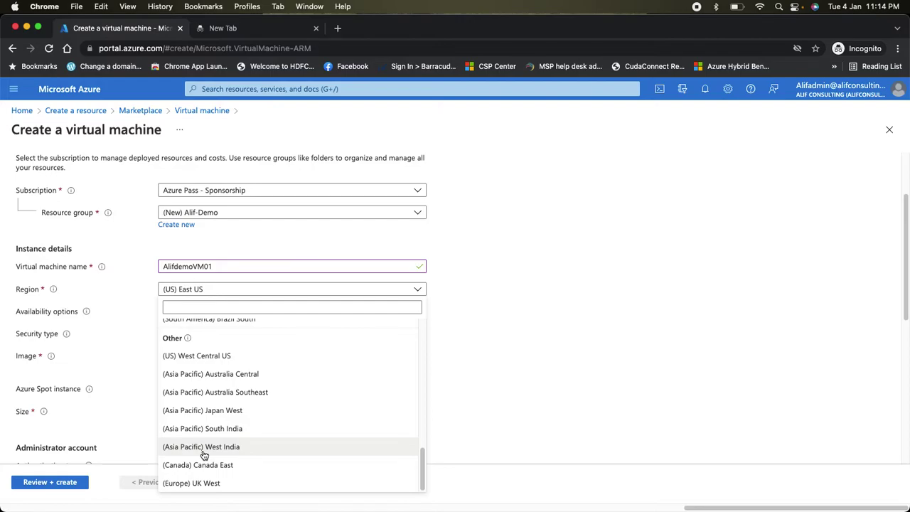
pyautogui.click(202, 429)
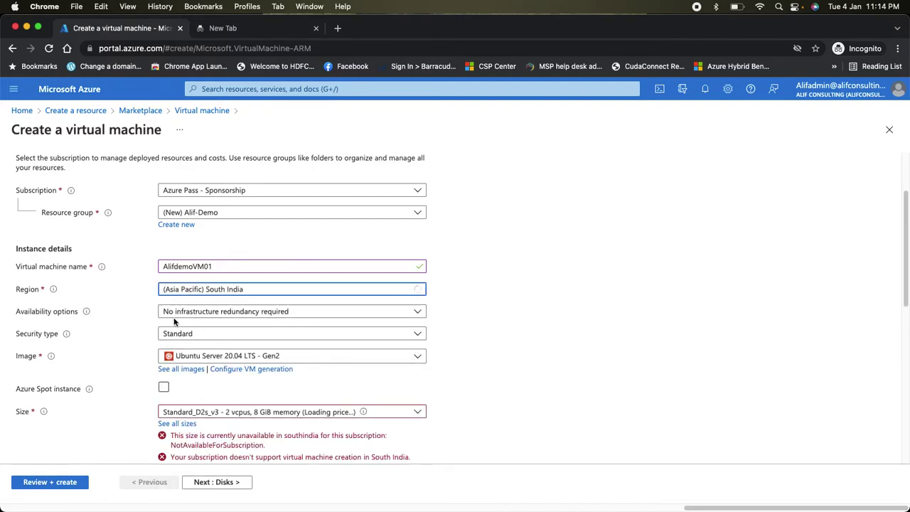
# - Leave availability options unchanged and switch the region to West India
pyautogui.click(209, 316)
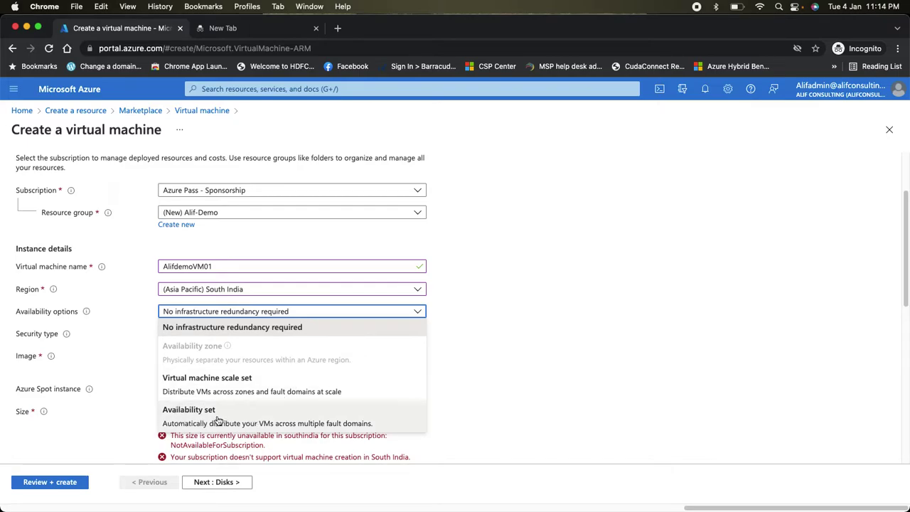
pyautogui.click(590, 377)
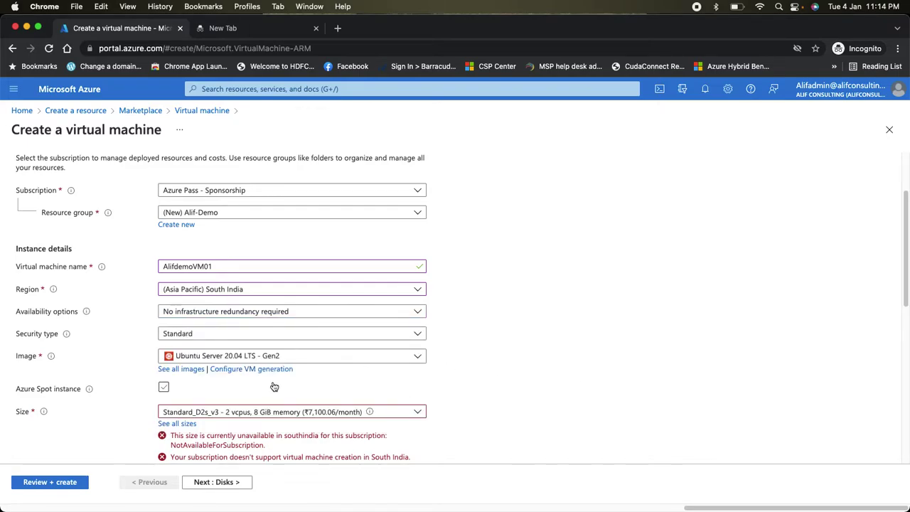
pyautogui.scroll(-1, 275, 386)
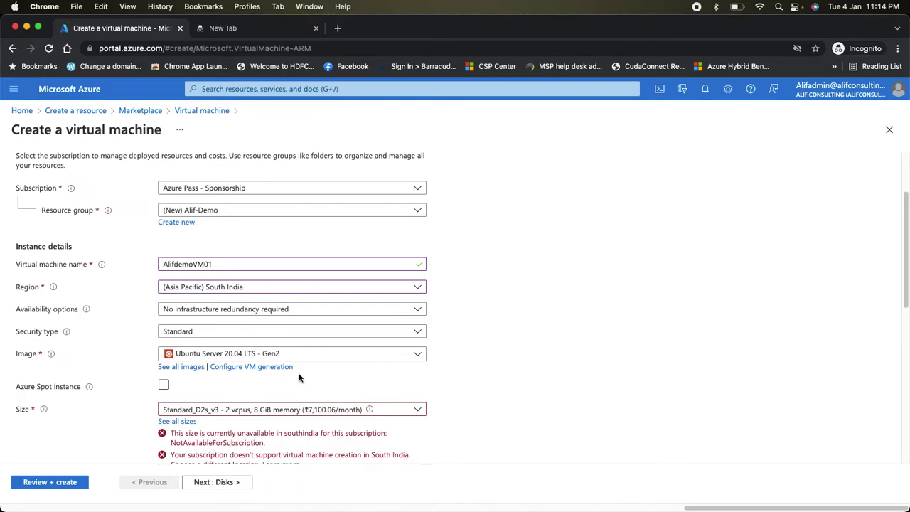
pyautogui.scroll(1, 271, 409)
pyautogui.scroll(-5, 272, 410)
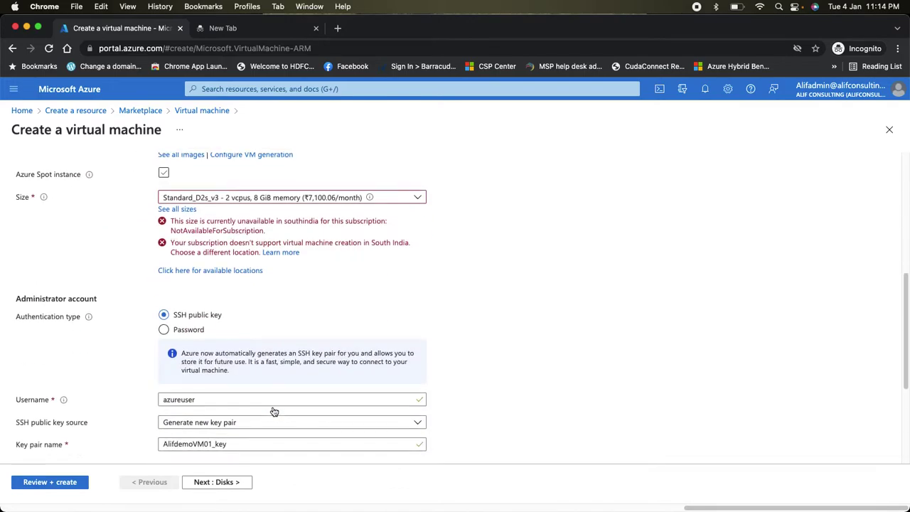
pyautogui.scroll(1, 256, 384)
pyautogui.scroll(3, 263, 352)
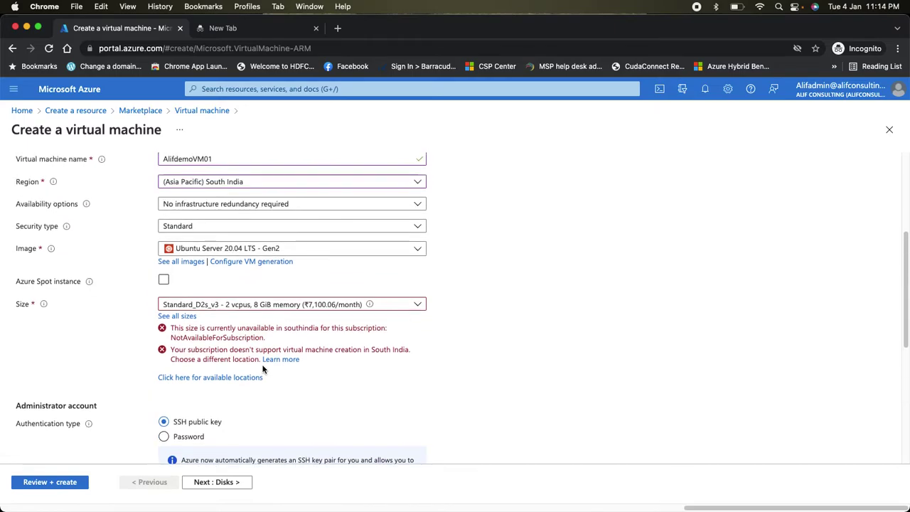
pyautogui.click(262, 185)
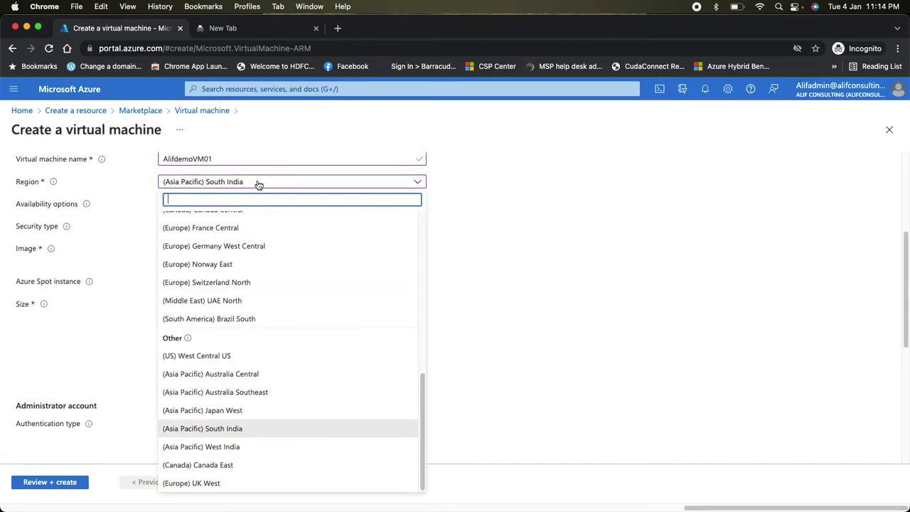
pyautogui.click(211, 450)
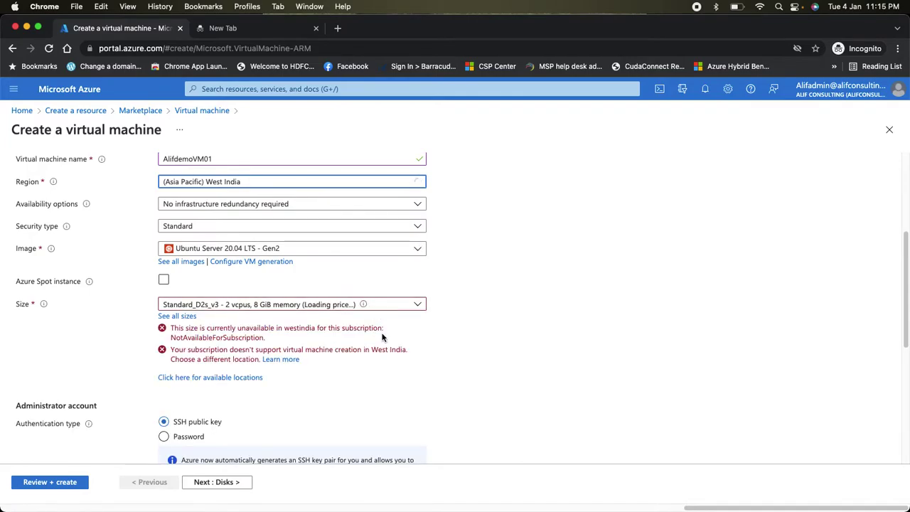
# - Check the size list, then change the region to (US) East US
pyautogui.click(280, 304)
pyautogui.click(594, 343)
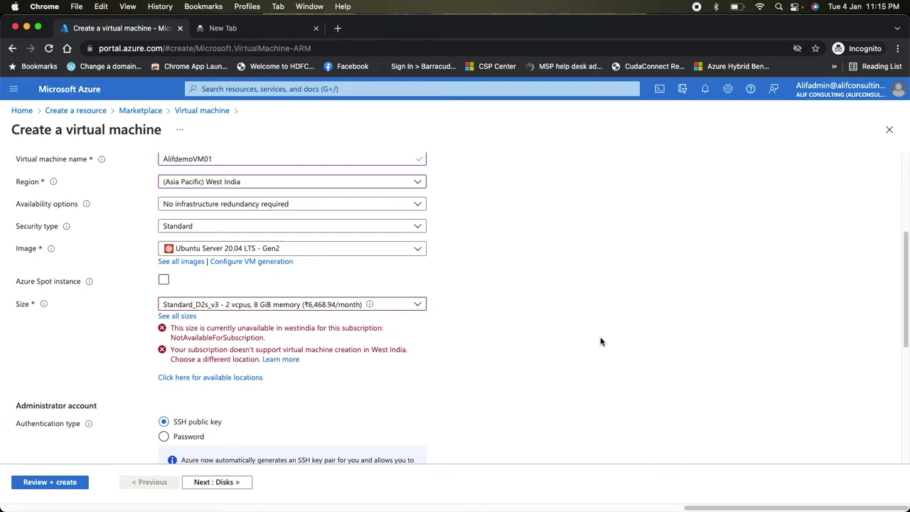
pyautogui.scroll(-1, 271, 234)
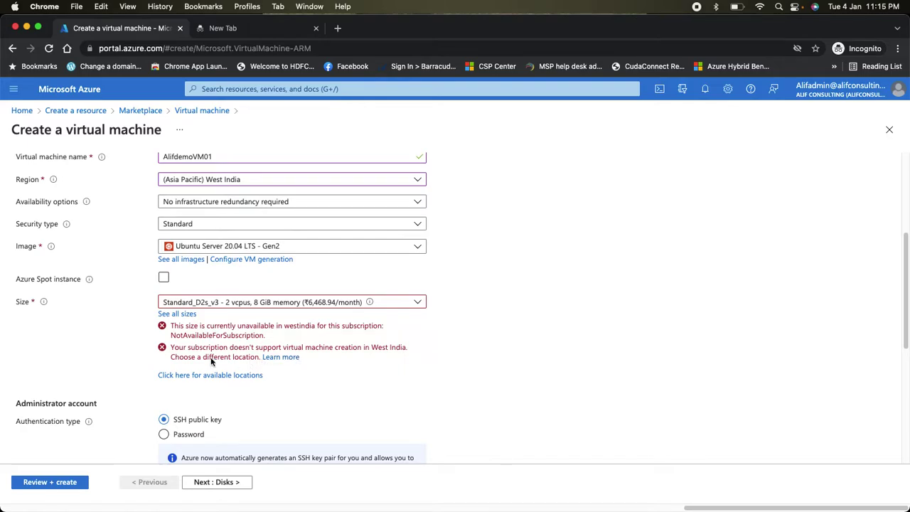
pyautogui.click(225, 180)
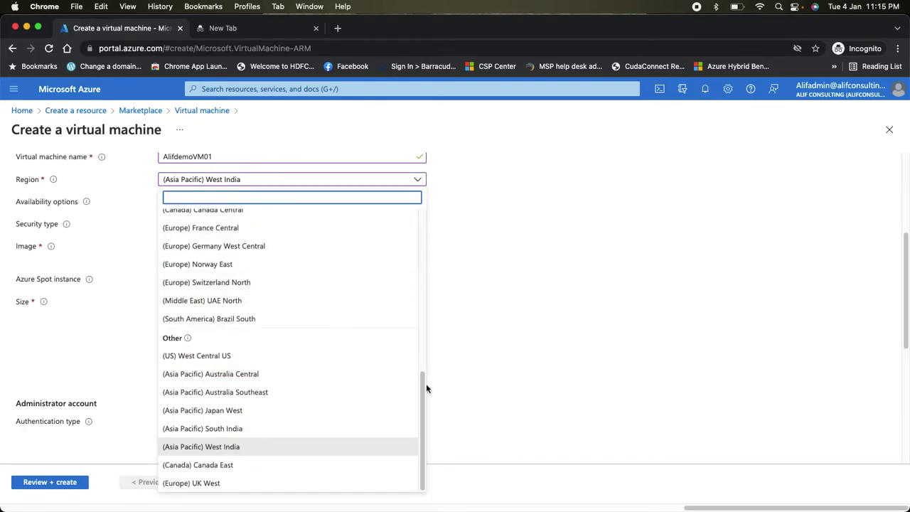
pyautogui.moveTo(426, 384); pyautogui.dragTo(422, 207)
pyautogui.click(260, 239)
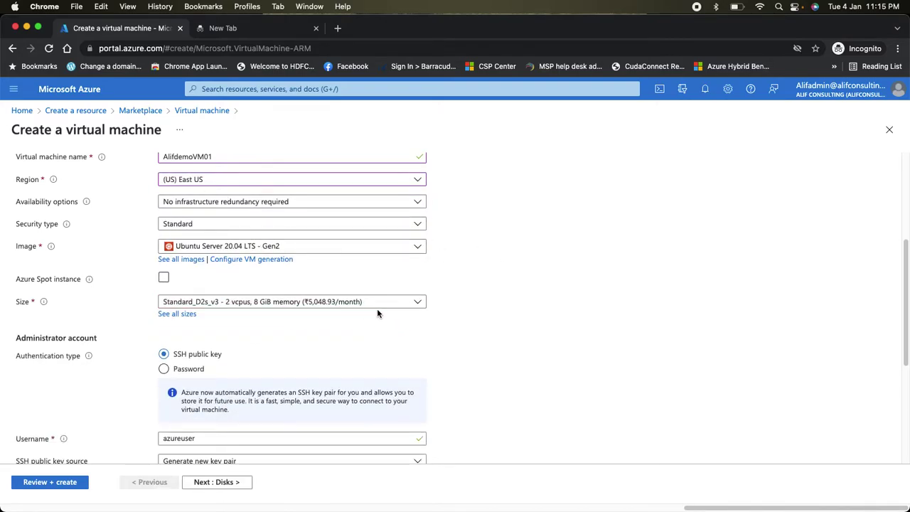
# - Keep Standard security type and choose the Windows 10 Pro, version 20H2 - Gen2 image
pyautogui.click(215, 224)
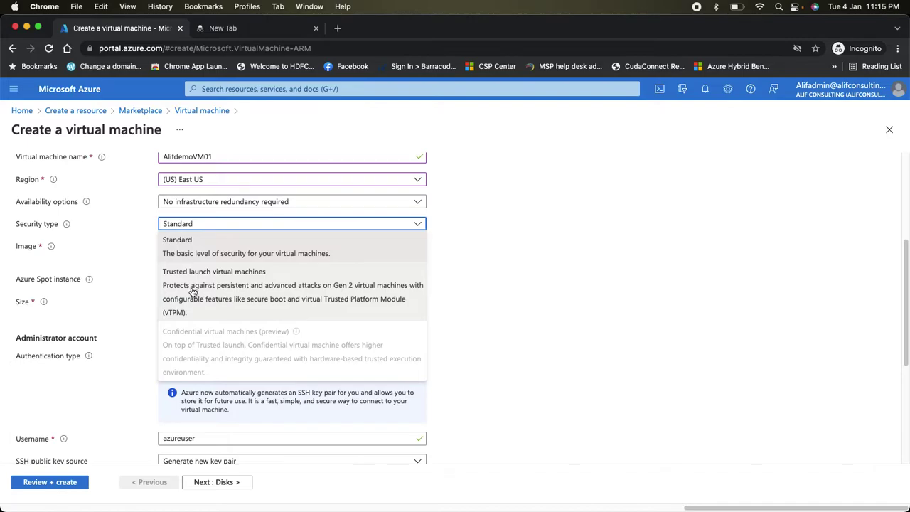
pyautogui.click(231, 247)
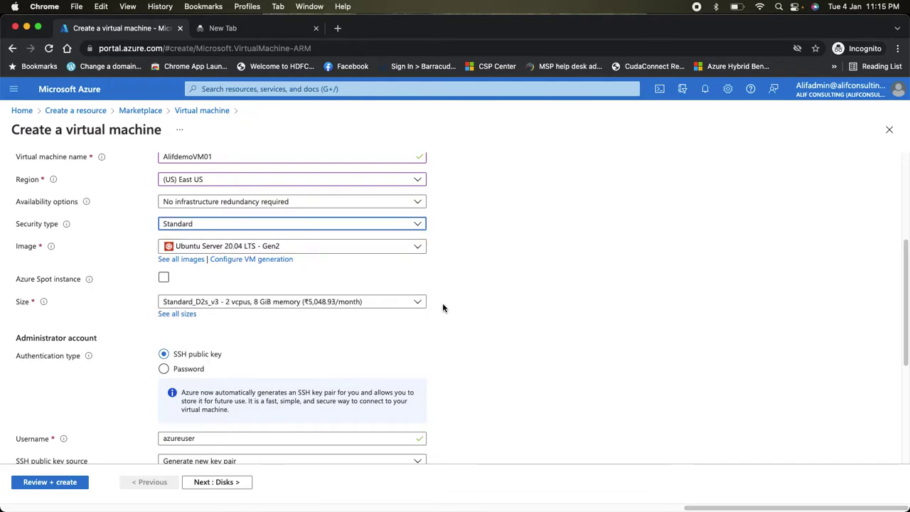
pyautogui.click(269, 246)
pyautogui.scroll(-1, 286, 379)
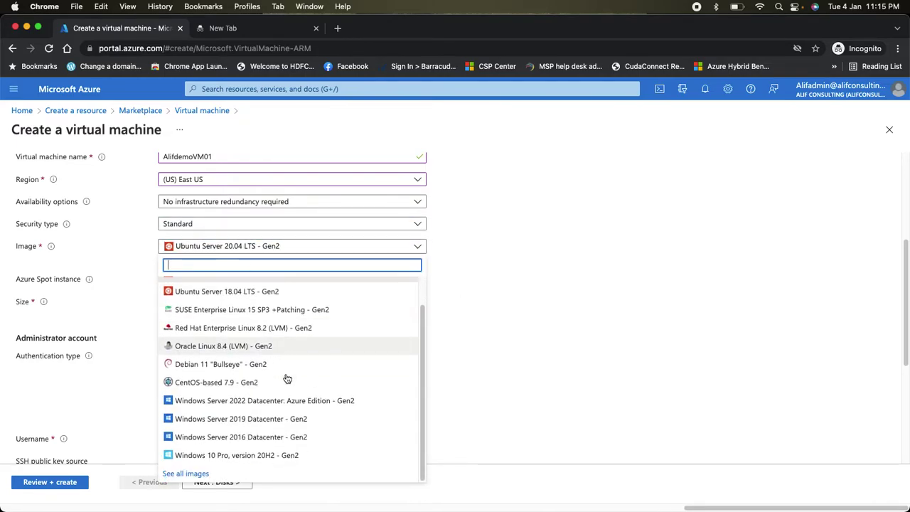
pyautogui.click(263, 456)
pyautogui.click(254, 249)
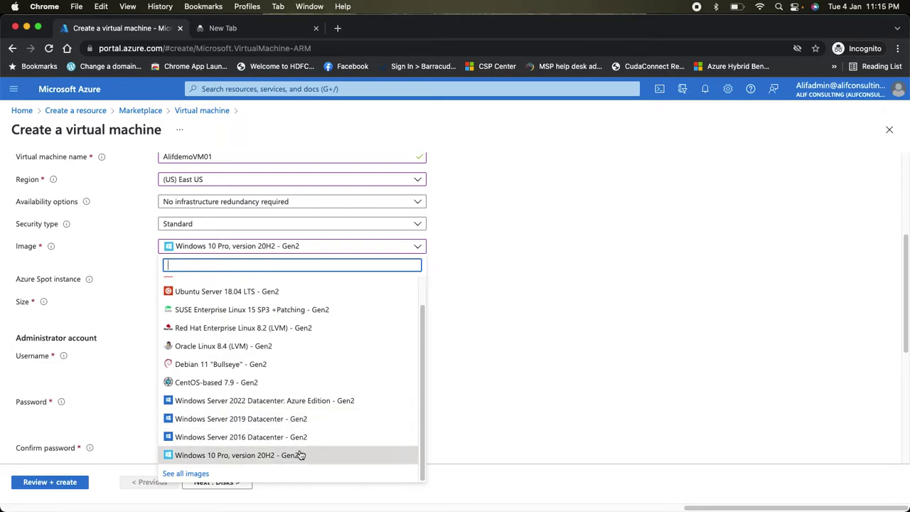
pyautogui.click(278, 455)
pyautogui.scroll(-3, 188, 321)
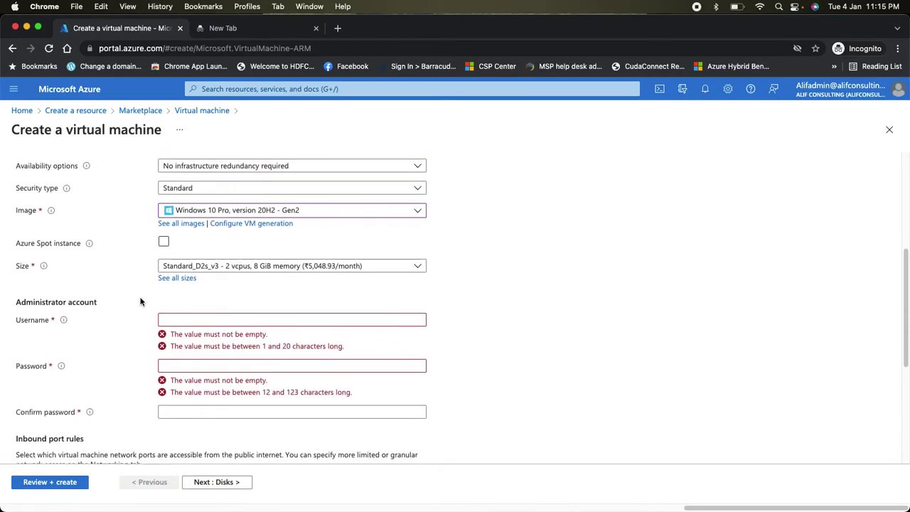
pyautogui.click(242, 259)
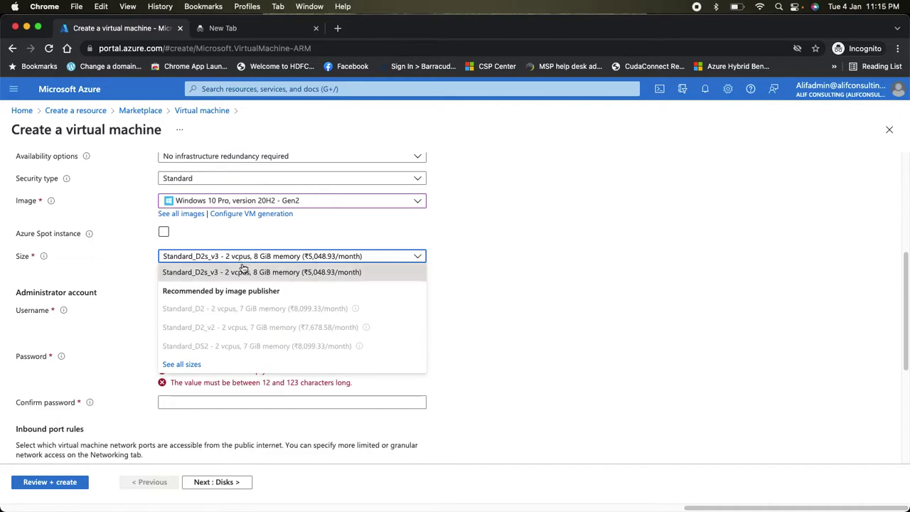
# - Keep size Standard_D2s_v3 and enter the administrator username
pyautogui.click(254, 260)
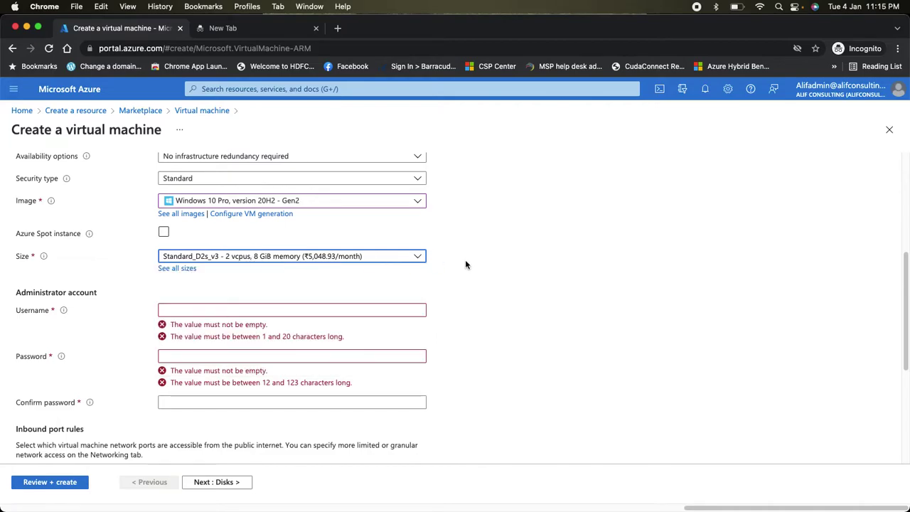
pyautogui.click(209, 308)
pyautogui.write('admi')
pyautogui.press('BackSpace')
pyautogui.press('BackSpace')
pyautogui.press('BackSpace')
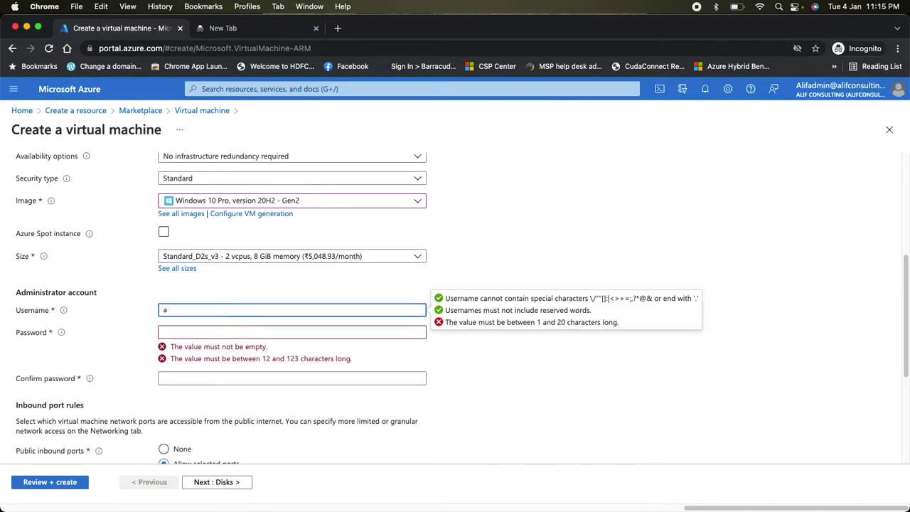
pyautogui.write('lif')
pyautogui.write('ifadmin')
pyautogui.press('Tab')
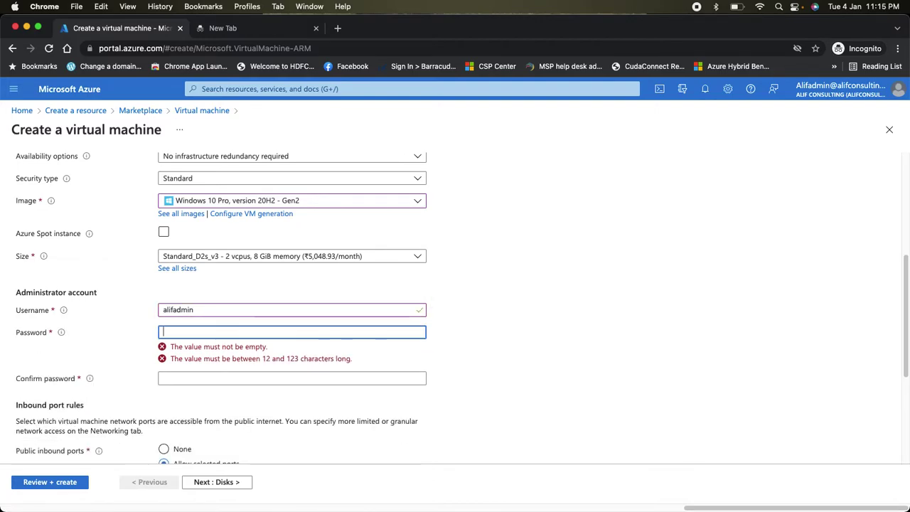
# - Enter the administrator password and its confirmation
pyautogui.press('Tab')
pyautogui.hotkey('shift', 'Tab')
pyautogui.press('BackSpace')
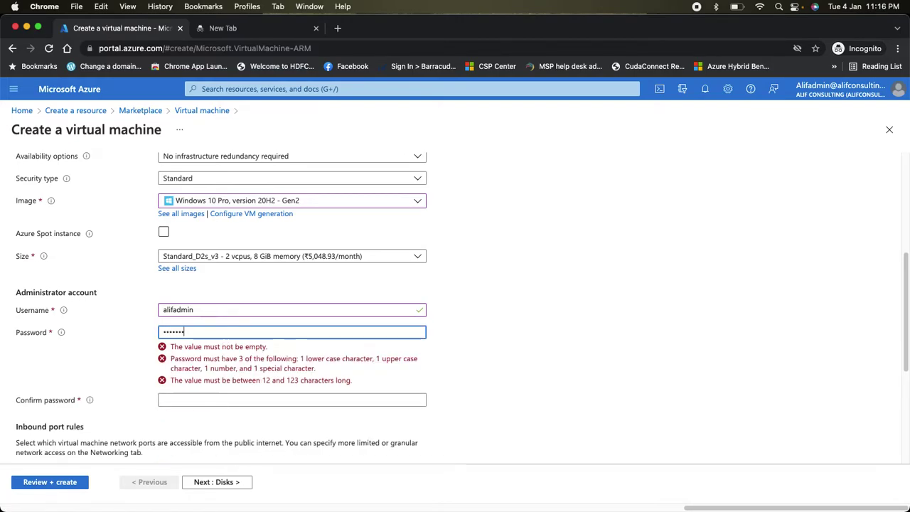
pyautogui.press('Tab')
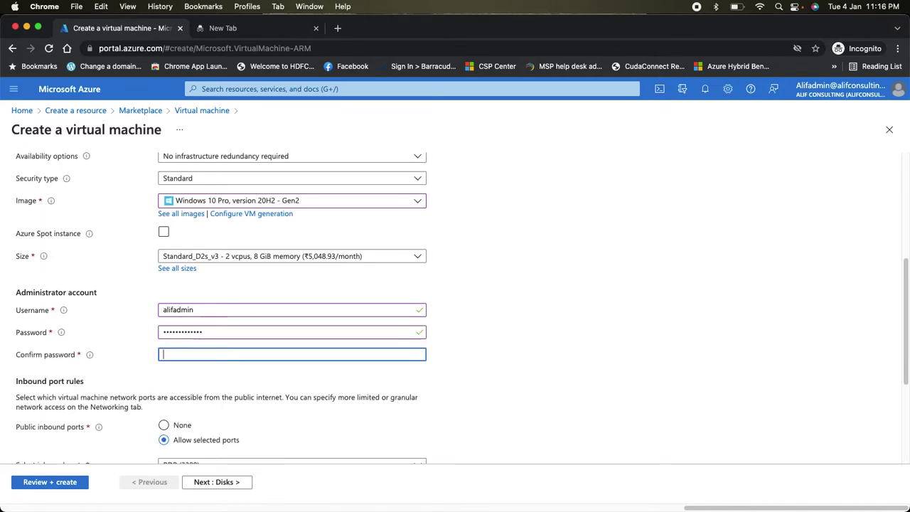
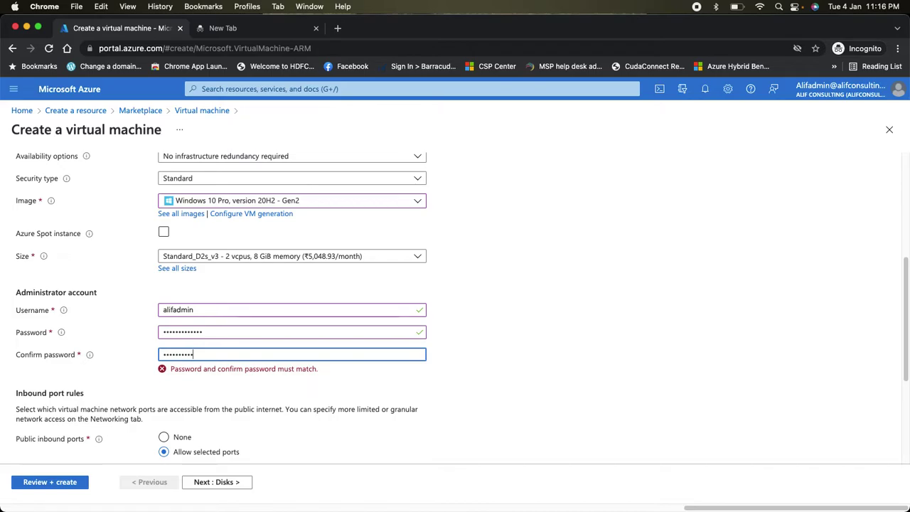
pyautogui.scroll(-5, 366, 368)
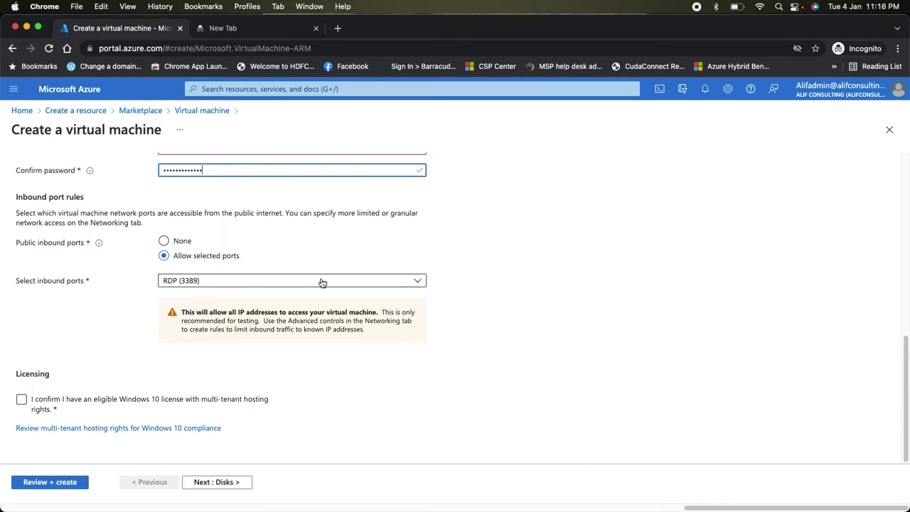
# - Confirm the eligible Windows 10 multi-tenant licence and proceed to Disks
pyautogui.click(71, 399)
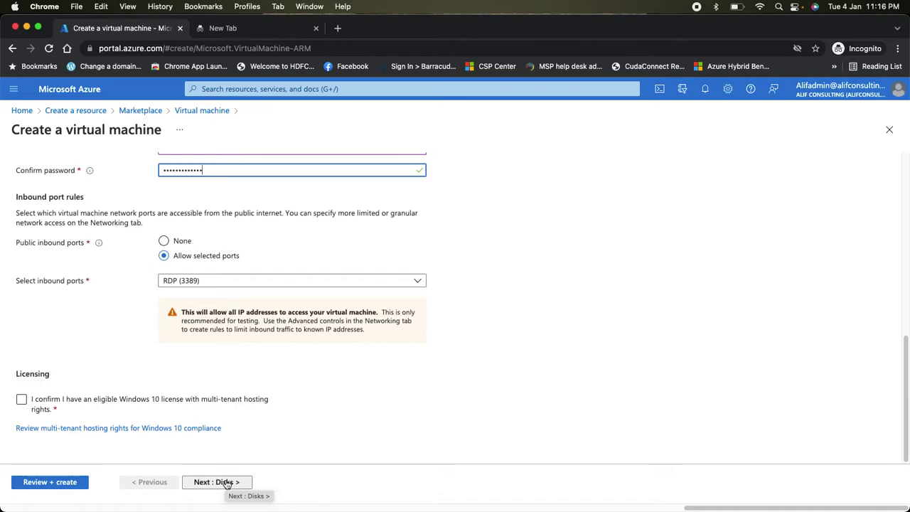
pyautogui.click(226, 483)
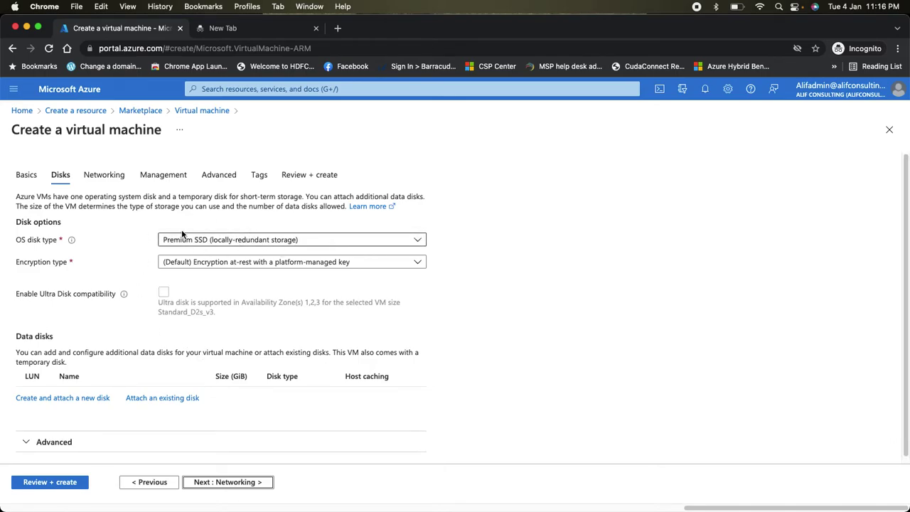
# - Change the OS disk type to Standard SSD (locally-redundant storage) and proceed to Networking
pyautogui.click(255, 242)
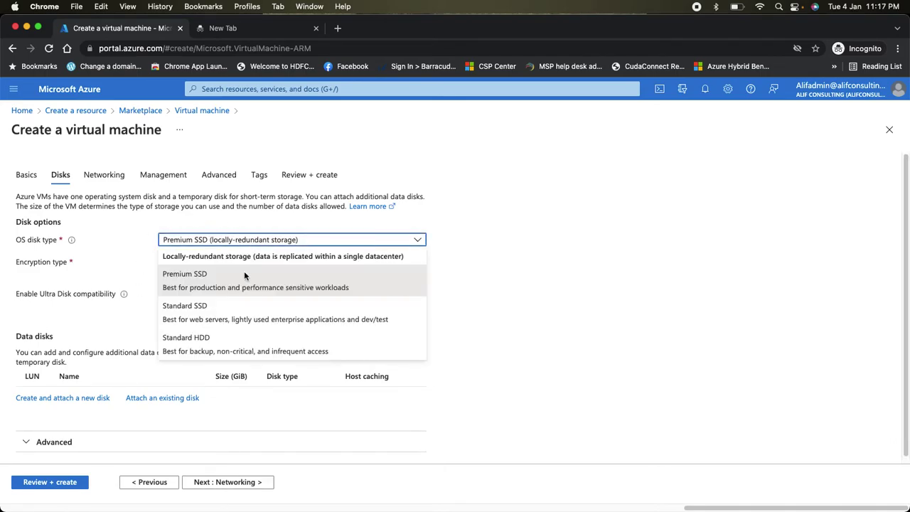
pyautogui.click(214, 318)
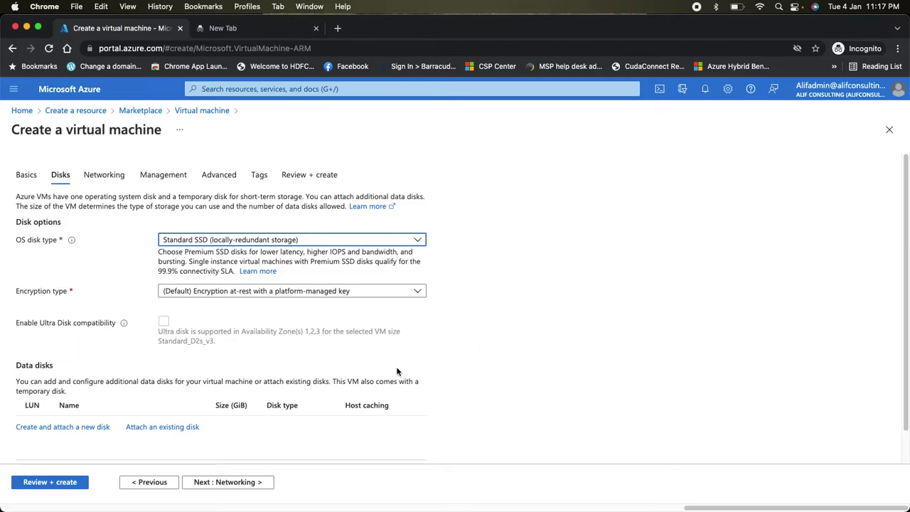
pyautogui.scroll(-1, 263, 398)
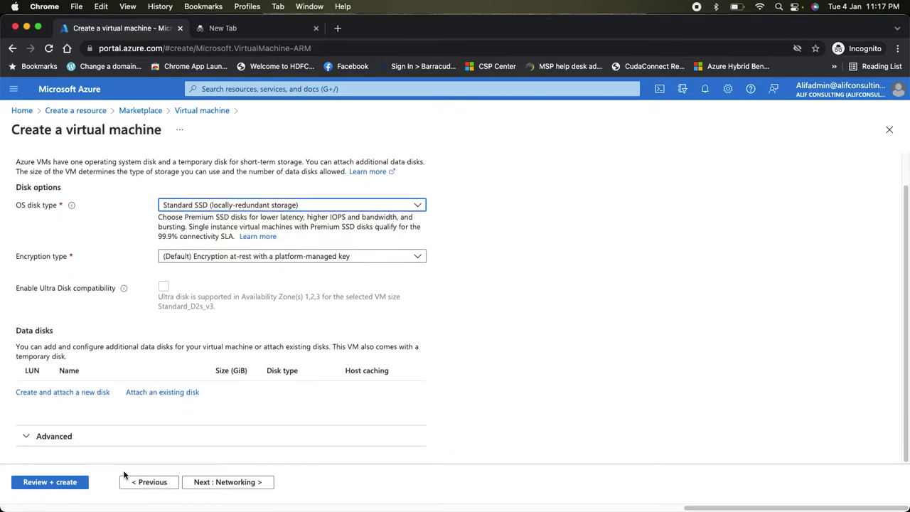
pyautogui.click(228, 484)
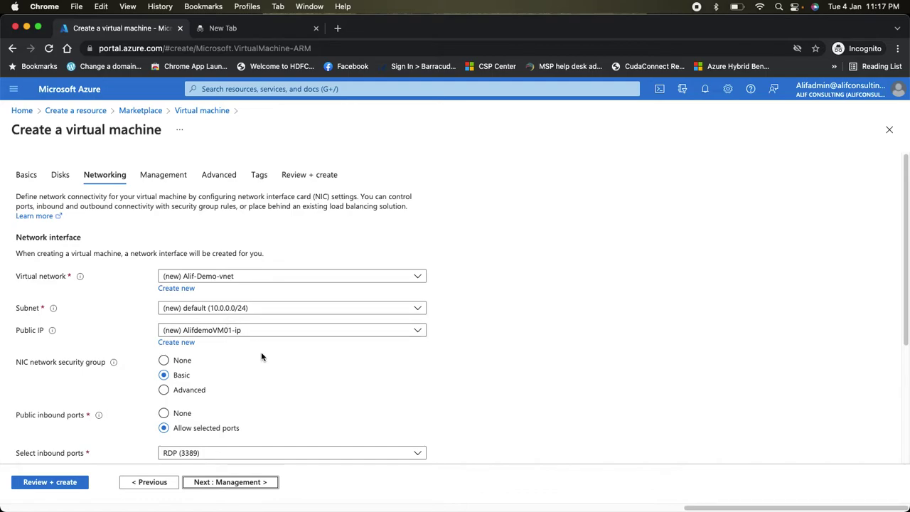
# - Keep the default networking with Alif-Demo-vnet and proceed to Management
pyautogui.click(290, 280)
pyautogui.click(559, 289)
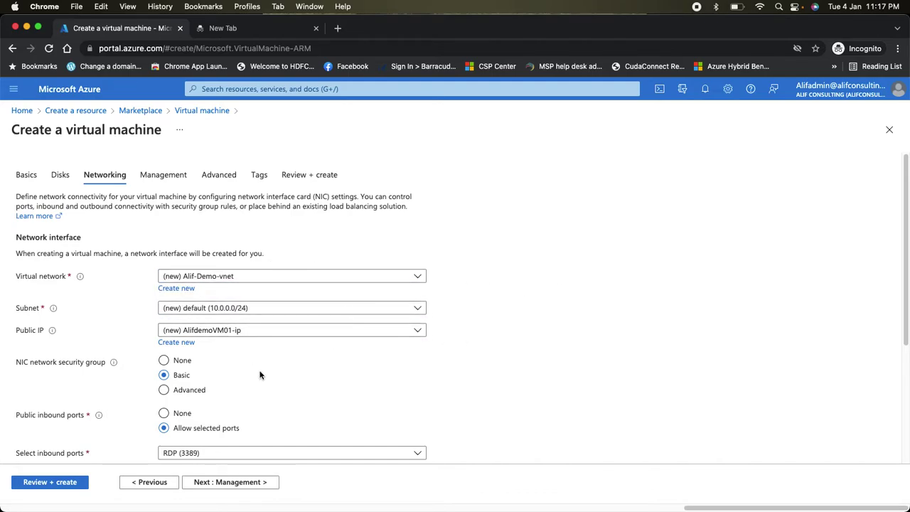
pyautogui.scroll(-5, 269, 385)
pyautogui.scroll(5, 301, 322)
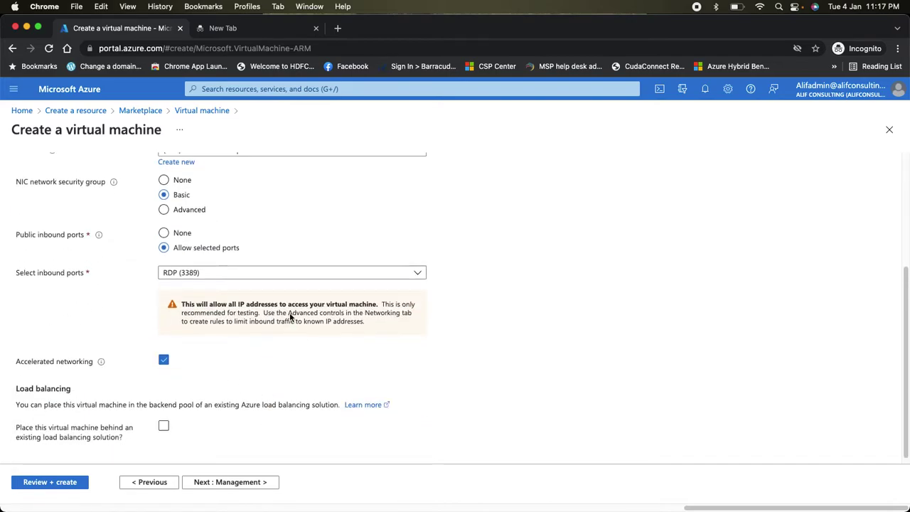
pyautogui.click(241, 484)
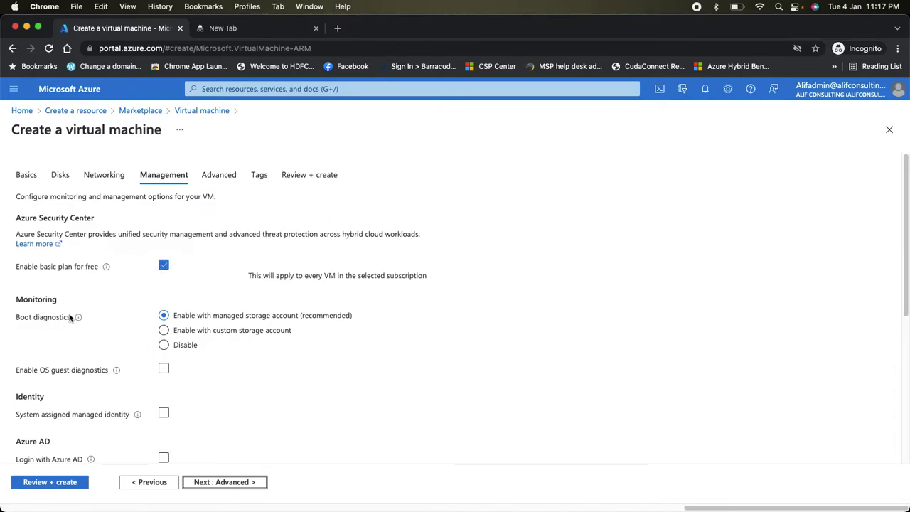
pyautogui.moveTo(79, 317)
# - Pass through Advanced and Tags to Review + create, where validation fails
pyautogui.click(242, 482)
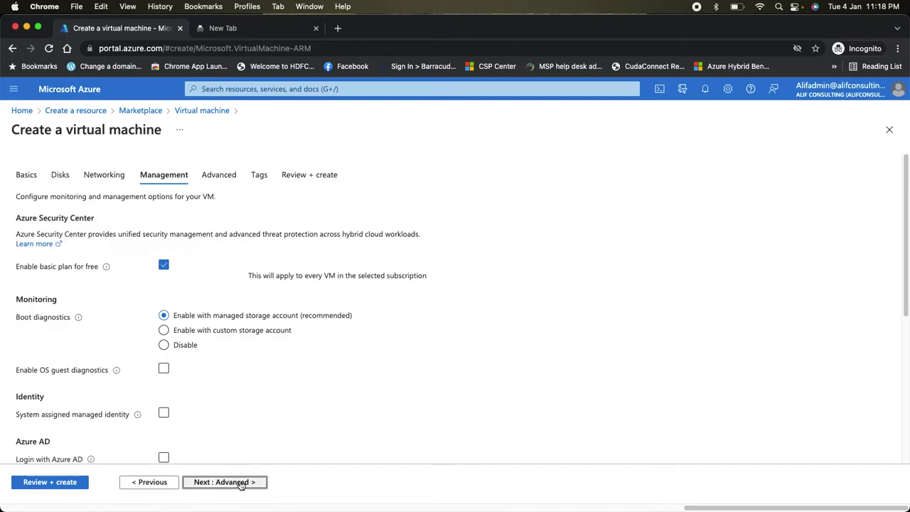
pyautogui.scroll(-6, 142, 349)
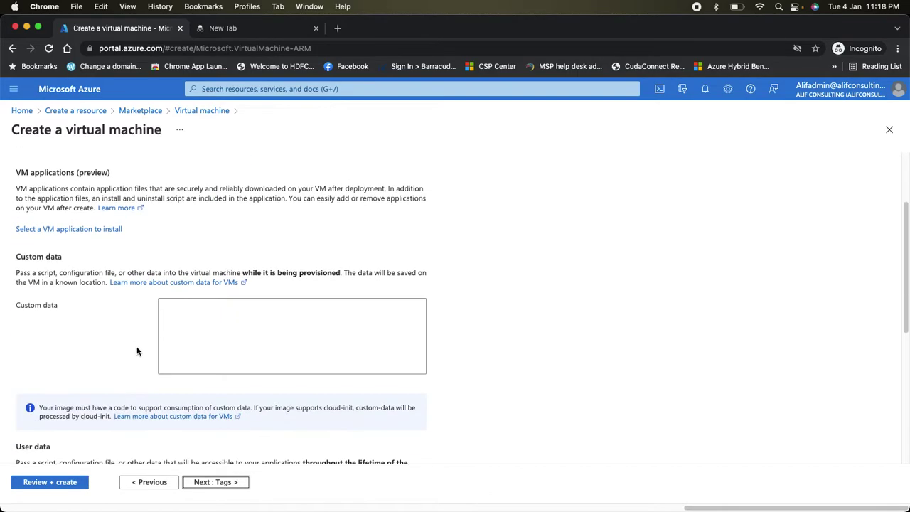
pyautogui.scroll(-1, 220, 355)
pyautogui.scroll(8, 220, 355)
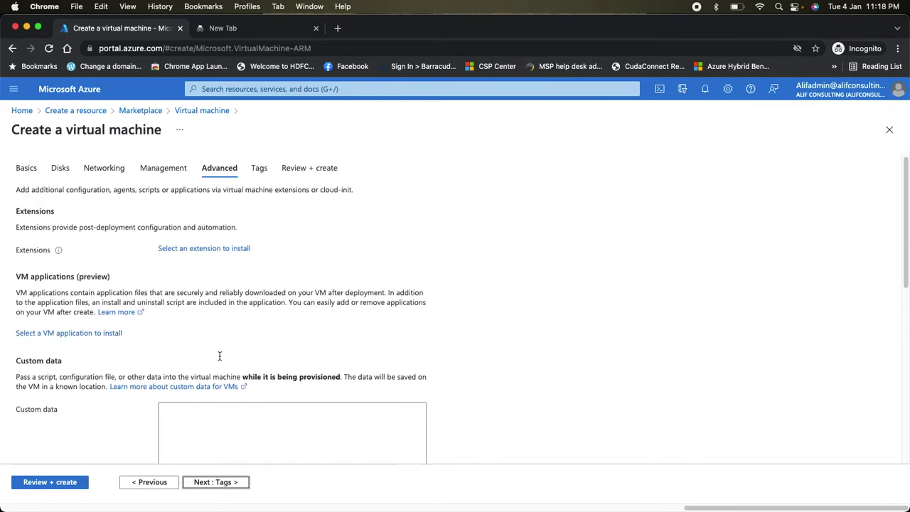
pyautogui.click(224, 482)
pyautogui.click(256, 487)
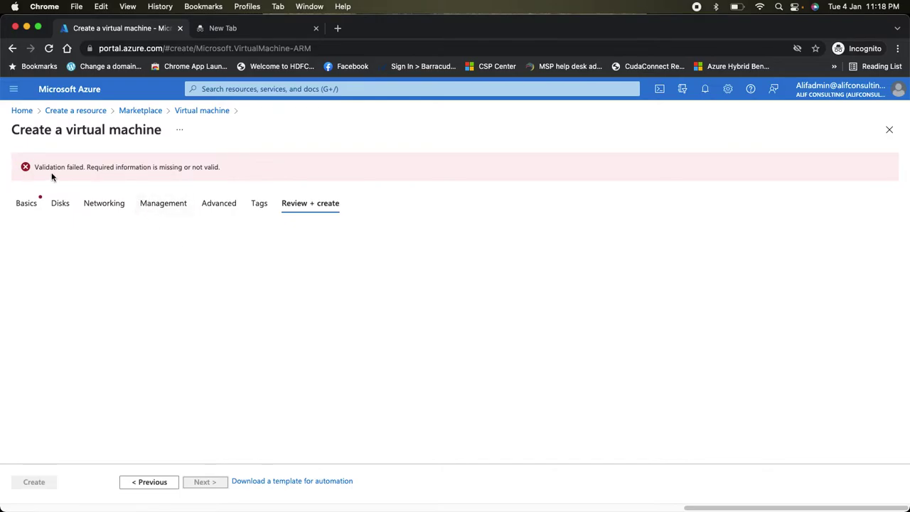
# - Return to Basics and tick the Windows 10 licence confirmation
pyautogui.click(26, 204)
pyautogui.scroll(-3, 205, 359)
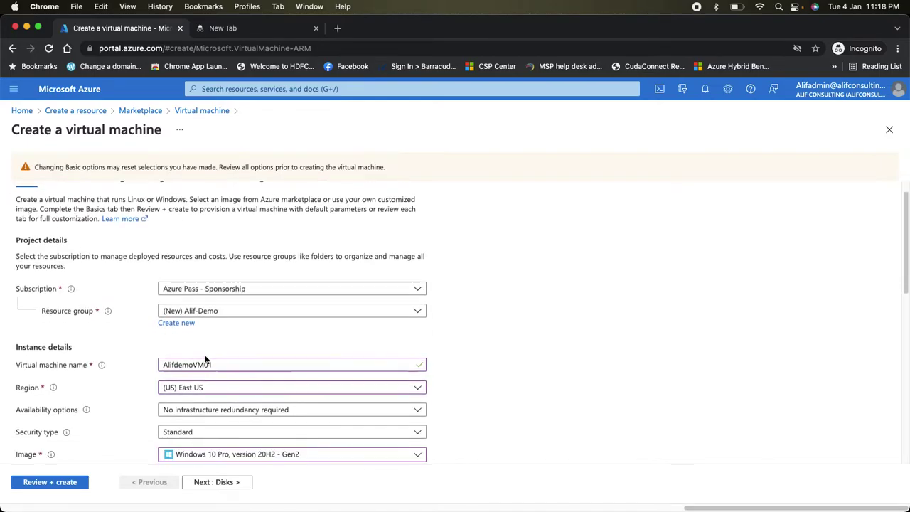
pyautogui.scroll(-5, 204, 359)
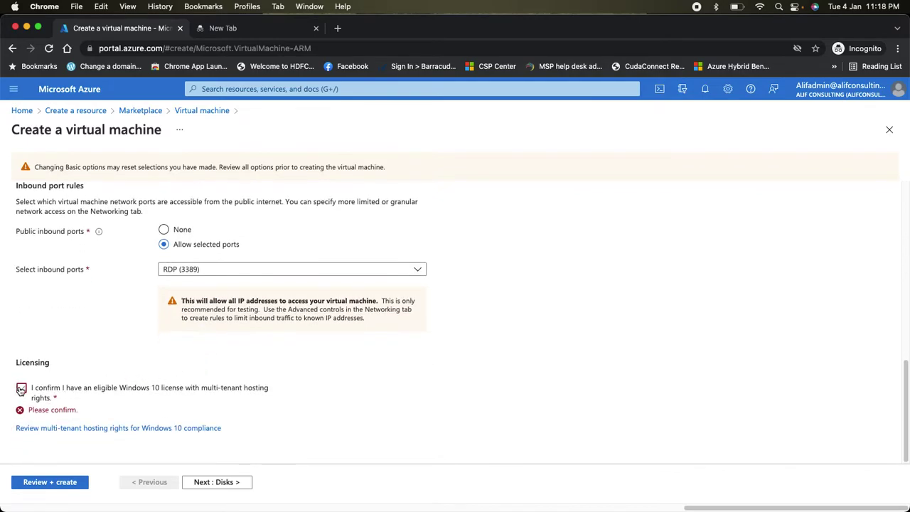
pyautogui.click(21, 387)
# - Advance through Disks, Networking, Management and Advanced to Tags
pyautogui.click(219, 482)
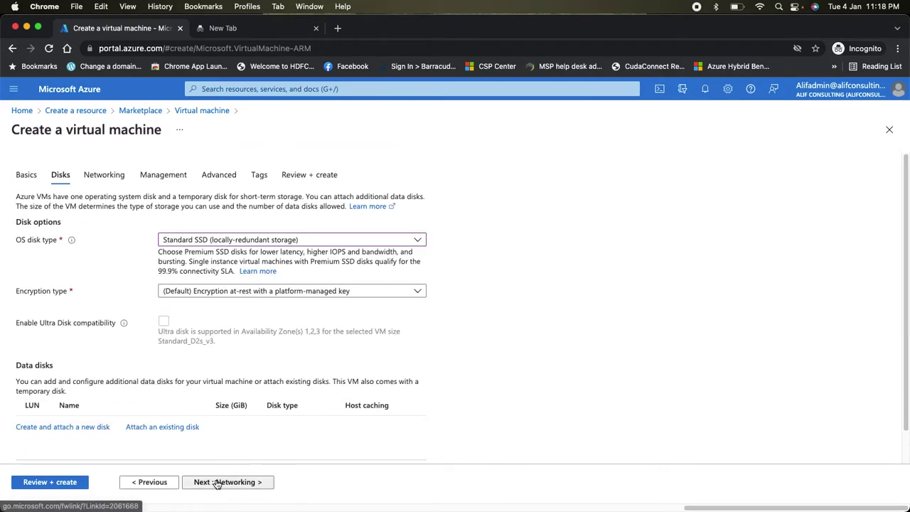
pyautogui.click(232, 482)
pyautogui.click(250, 483)
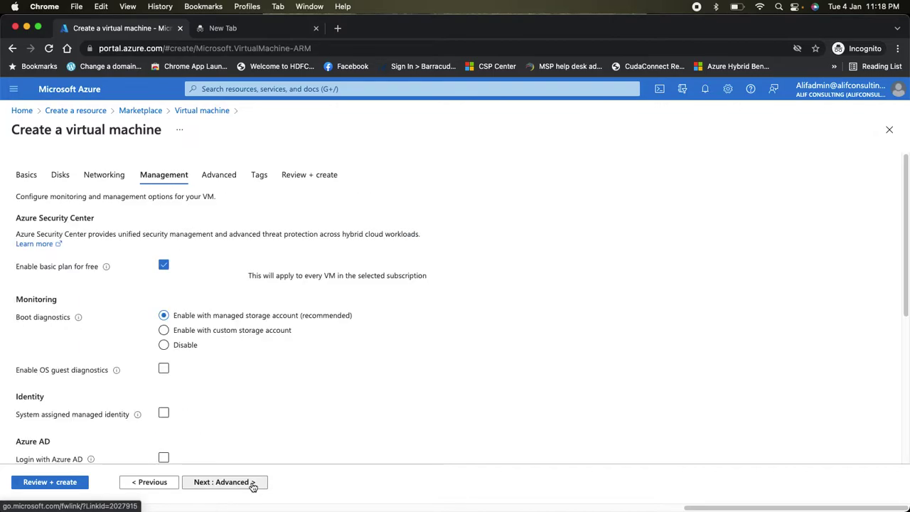
pyautogui.click(257, 485)
pyautogui.click(237, 484)
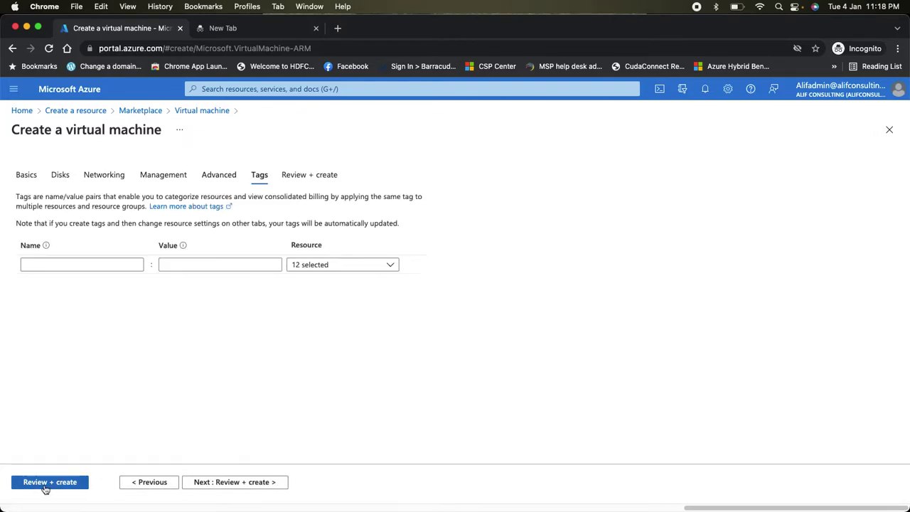
# - Review and create the Windows 10 VM, then check its deployment progress in Notifications
pyautogui.click(37, 486)
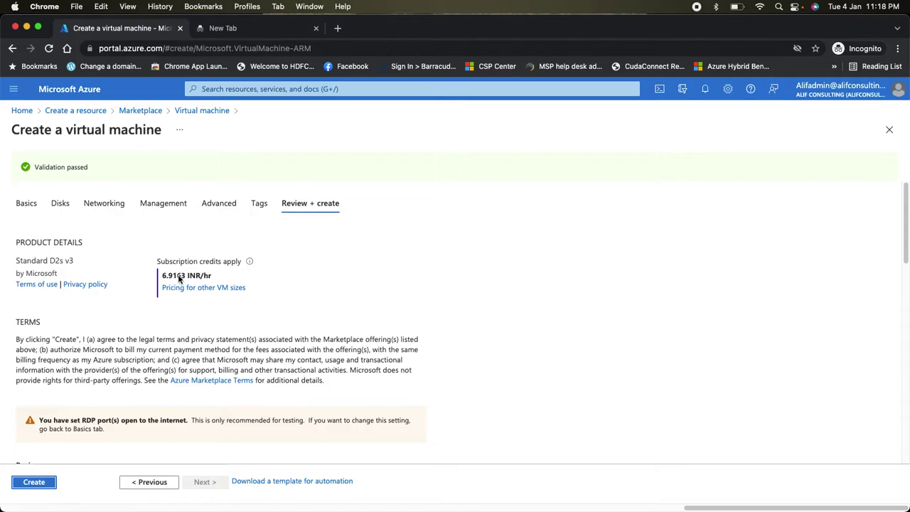
pyautogui.click(42, 483)
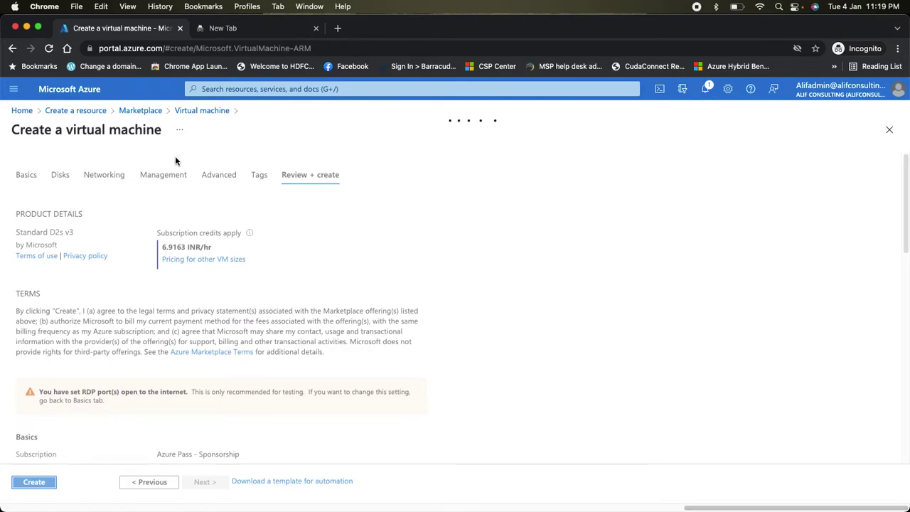
pyautogui.click(706, 88)
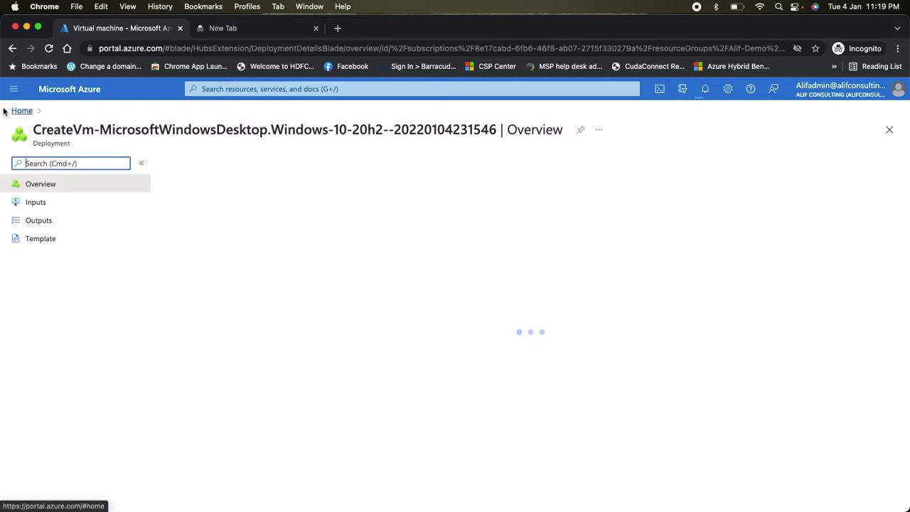
# - Open the Virtual machines list and refresh it while checking the Alif-Demo deployment in Notifications
pyautogui.click(28, 111)
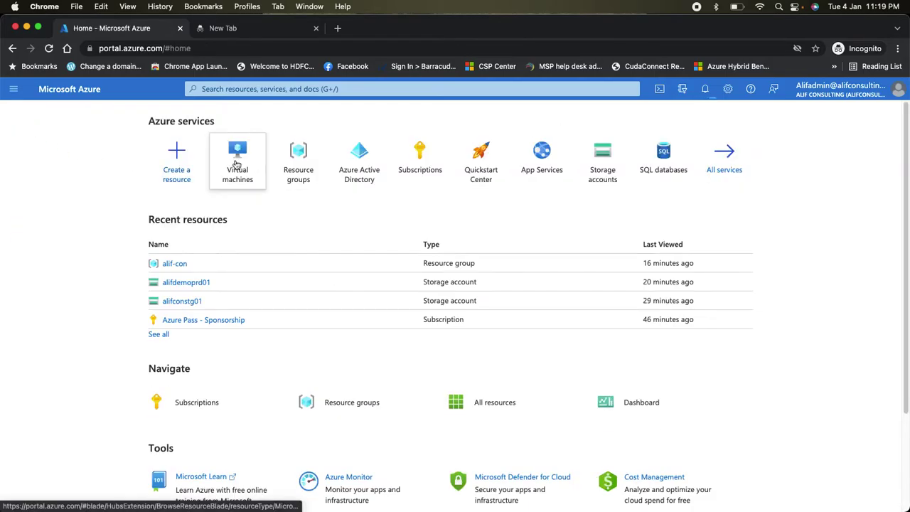
pyautogui.click(235, 162)
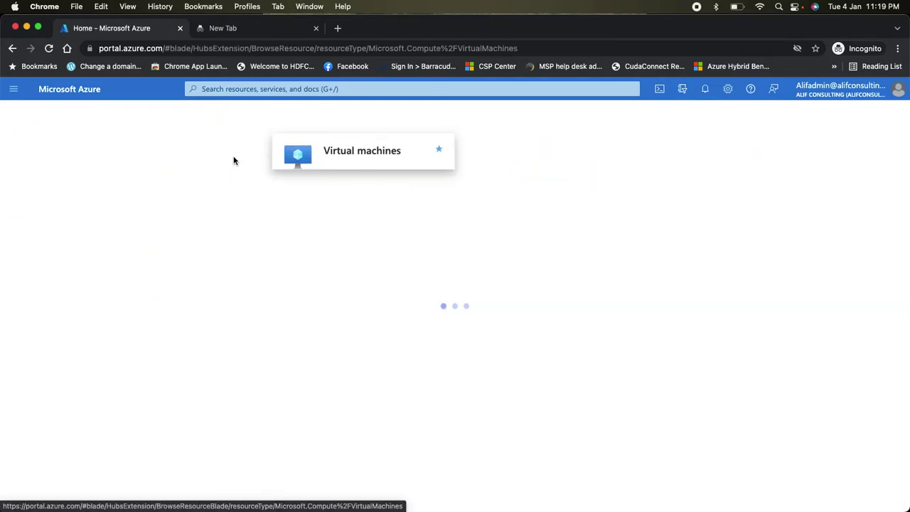
pyautogui.click(317, 165)
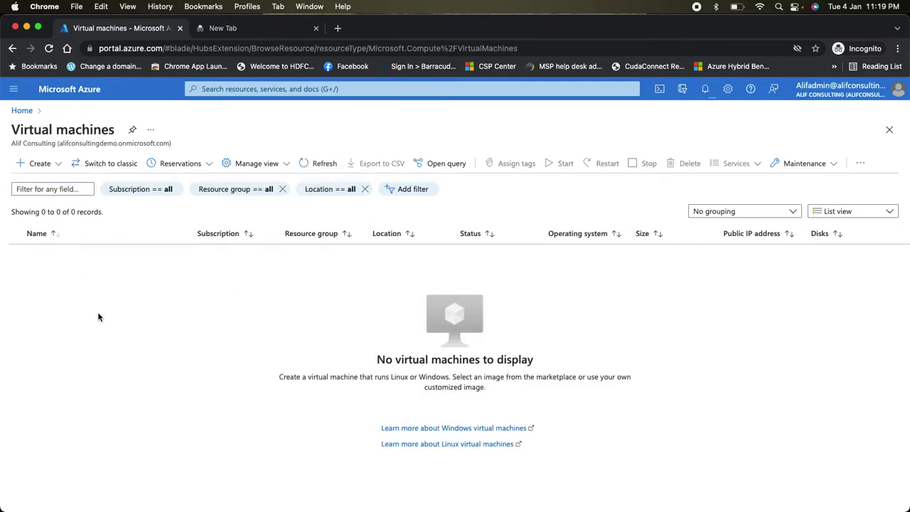
pyautogui.click(705, 89)
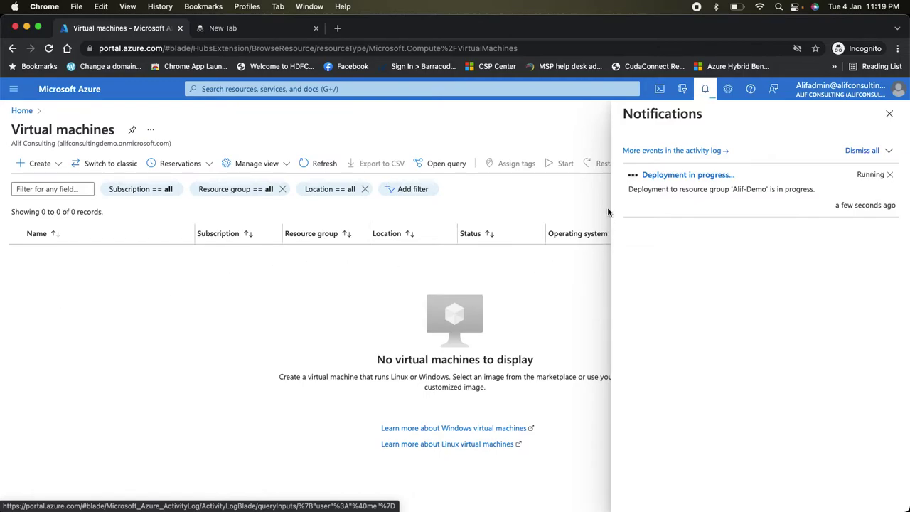
pyautogui.click(704, 89)
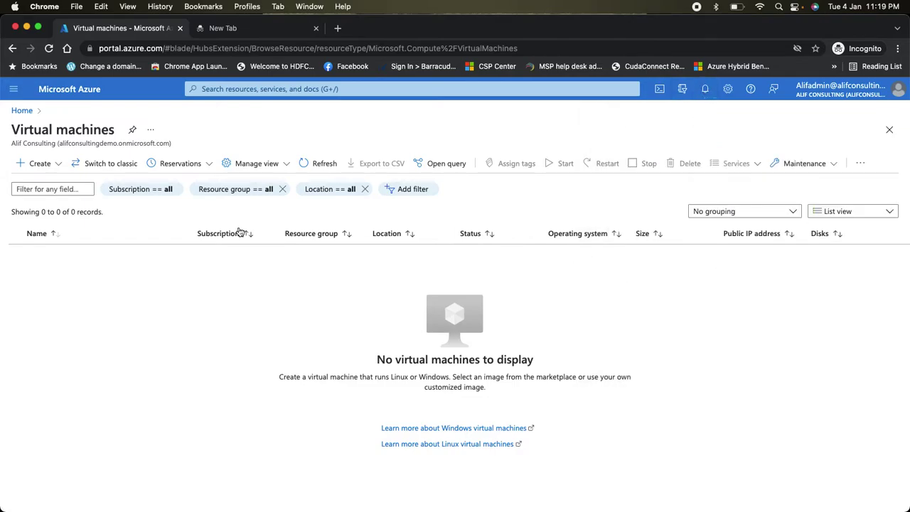
pyautogui.click(322, 168)
pyautogui.click(324, 163)
pyautogui.click(708, 91)
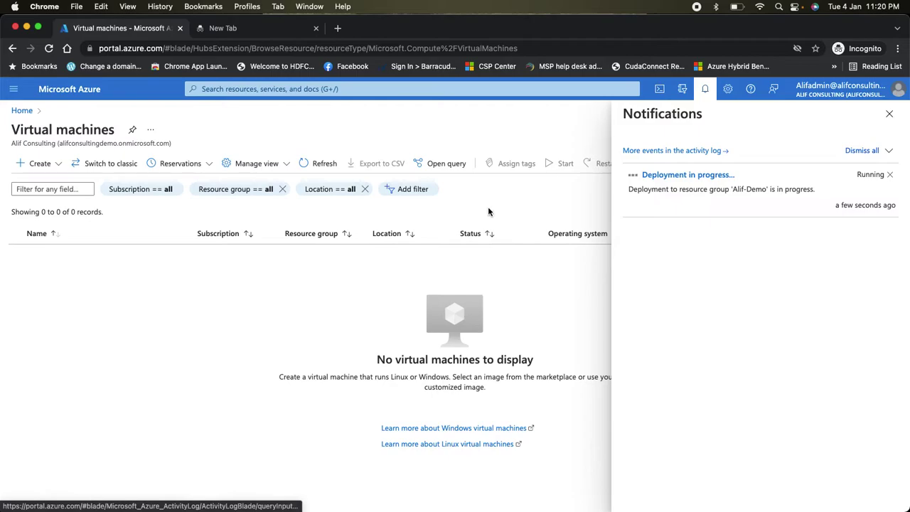
# - Refresh the list and open AlifdemoVM01's overview, showing status Creating and public IP 40.87.56.205
pyautogui.click(708, 93)
pyautogui.click(324, 162)
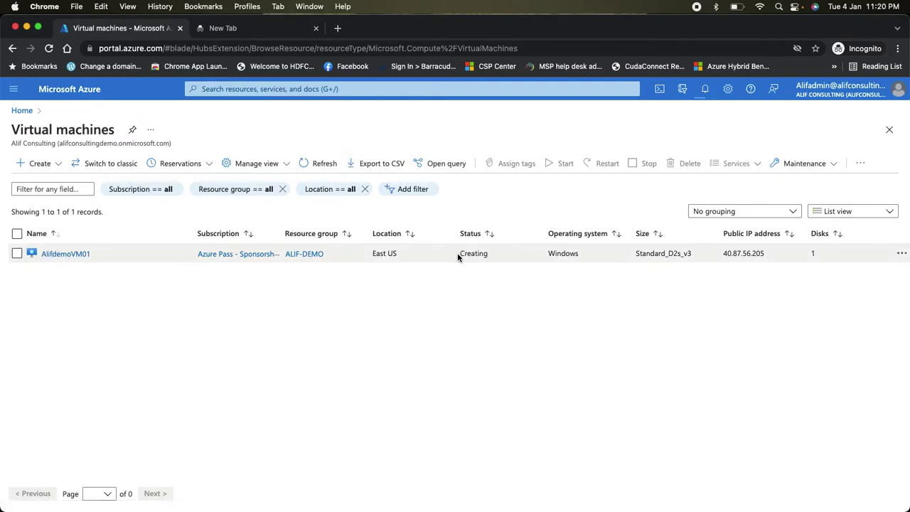
pyautogui.click(68, 254)
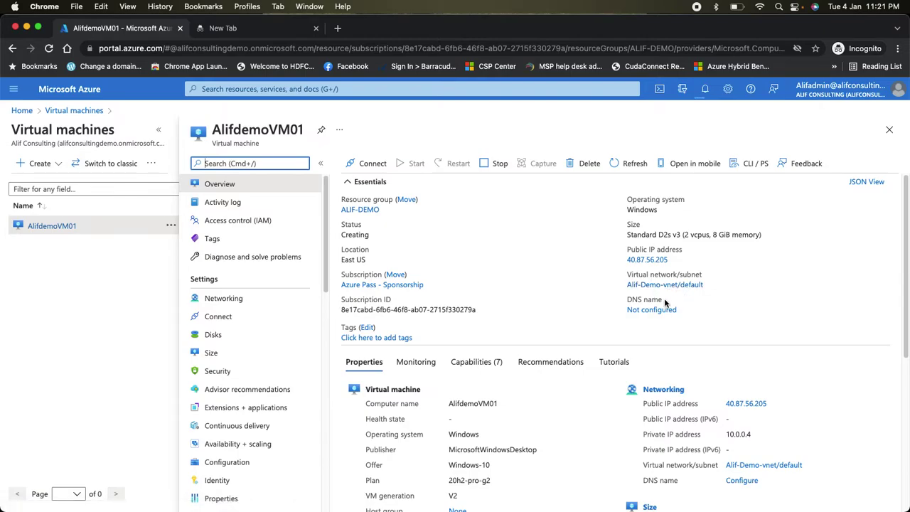
pyautogui.click(634, 169)
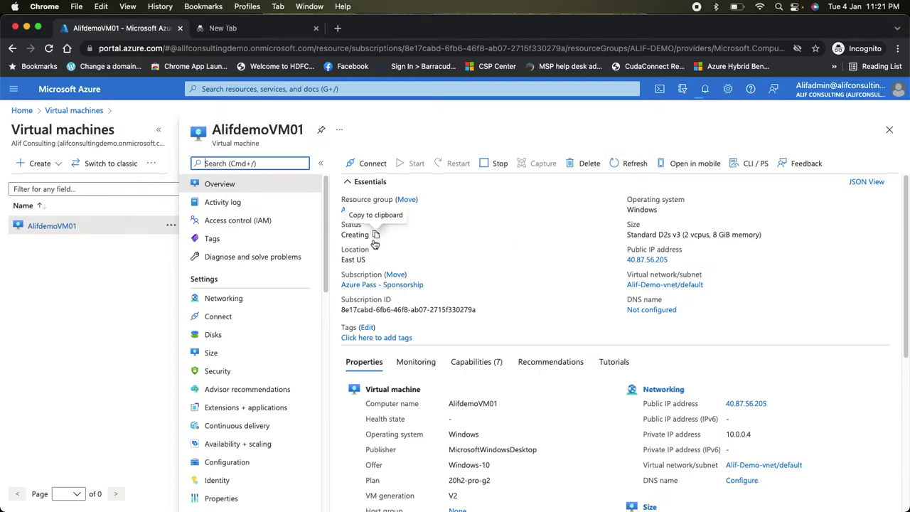
pyautogui.click(632, 165)
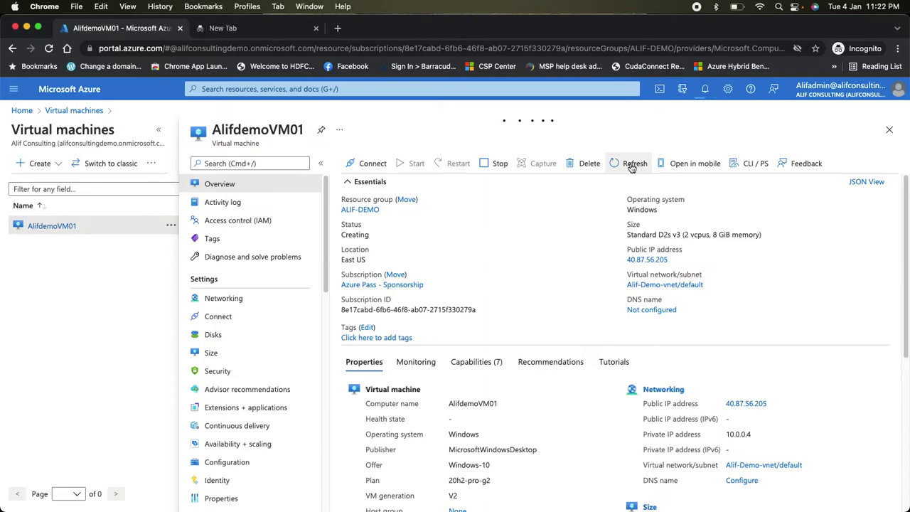
# - Refresh AlifdemoVM01 until its status reads Running and dismiss the deployment succeeded notice
pyautogui.click(706, 90)
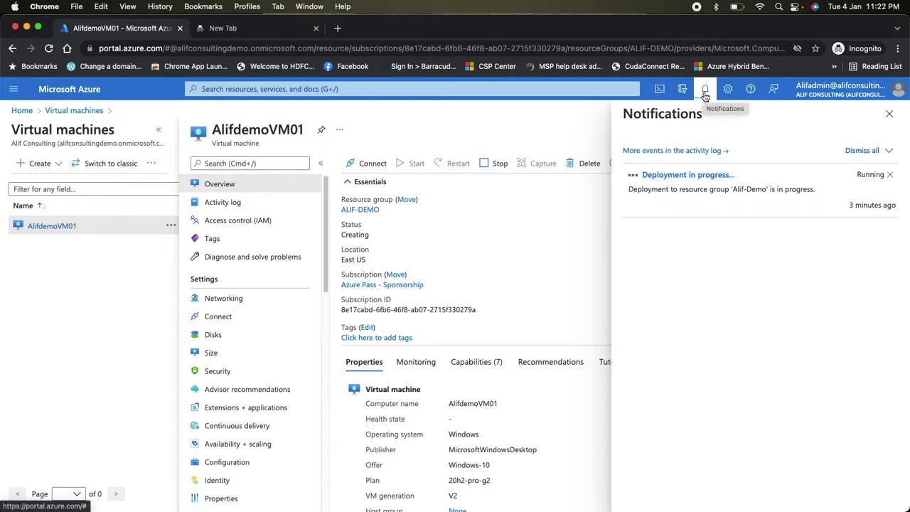
pyautogui.click(705, 95)
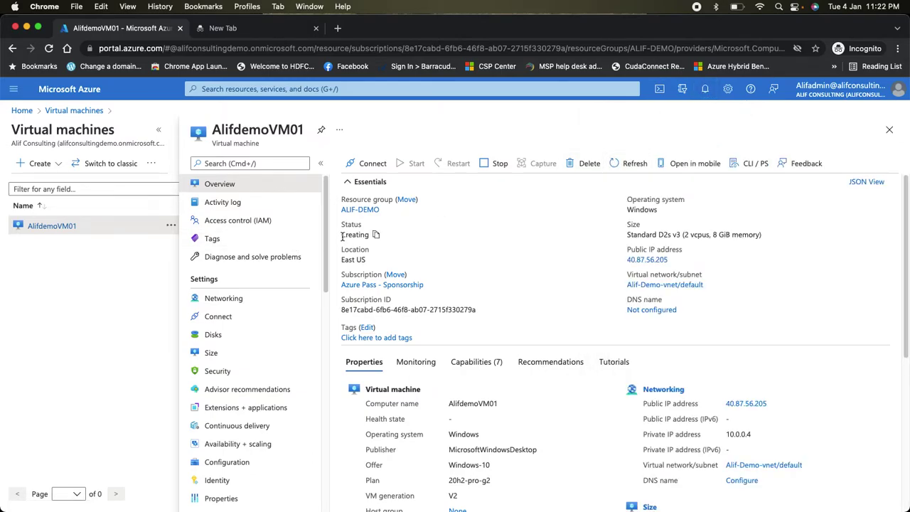
pyautogui.moveTo(342, 236); pyautogui.dragTo(357, 242)
pyautogui.click(630, 167)
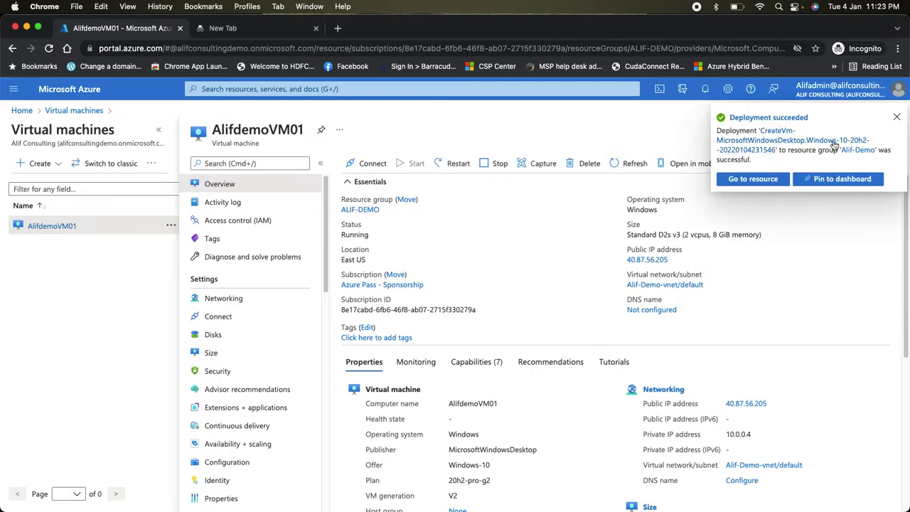
pyautogui.click(897, 117)
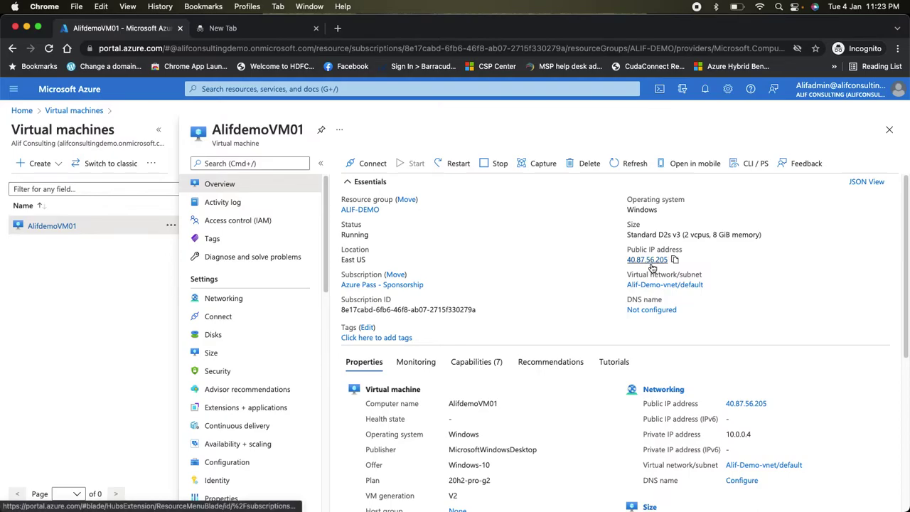
# - Download AlifdemoVM01.rdp from the VM's Connect > RDP page and open it
pyautogui.click(369, 165)
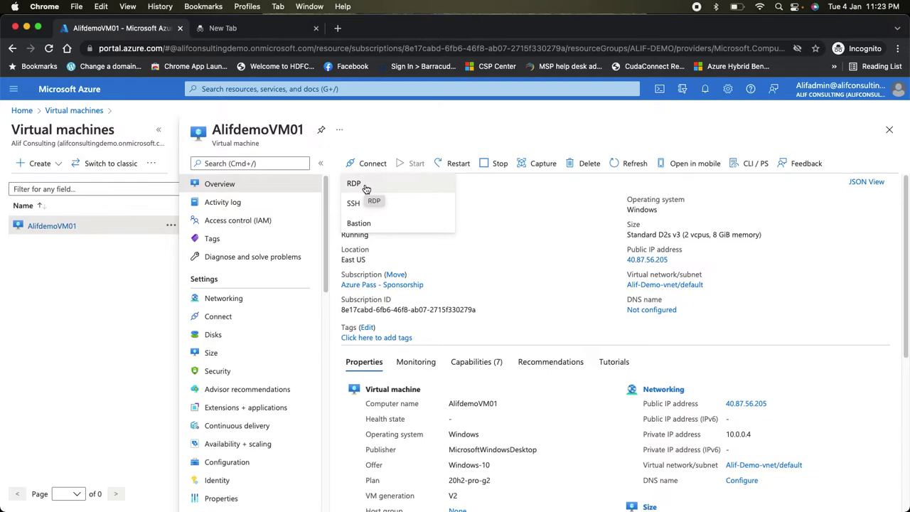
pyautogui.click(355, 184)
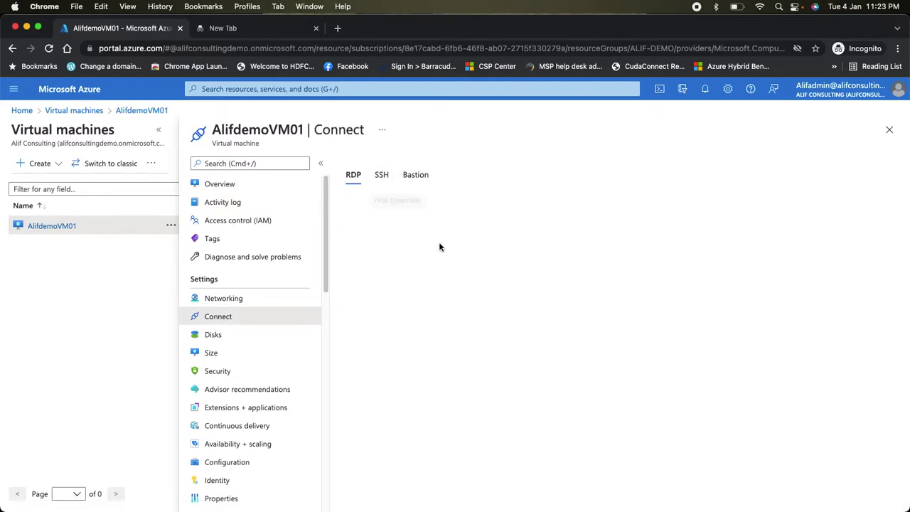
pyautogui.click(406, 342)
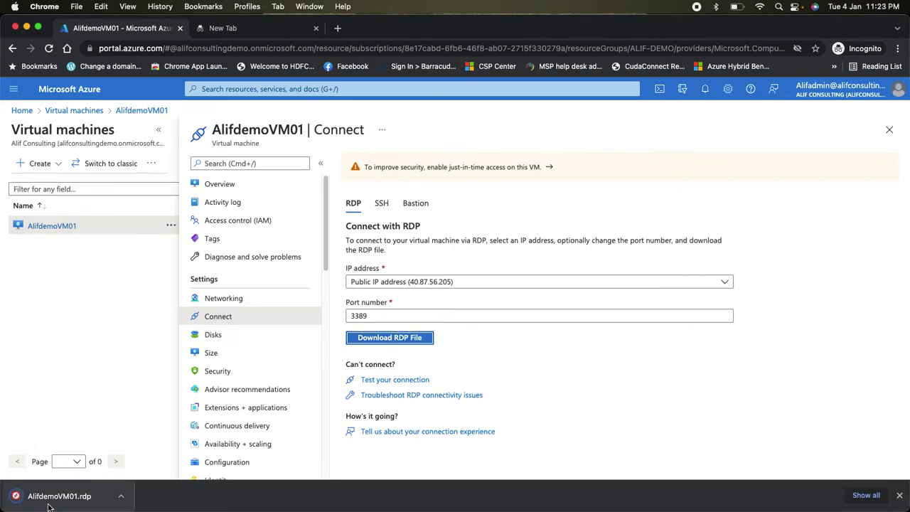
pyautogui.click(50, 502)
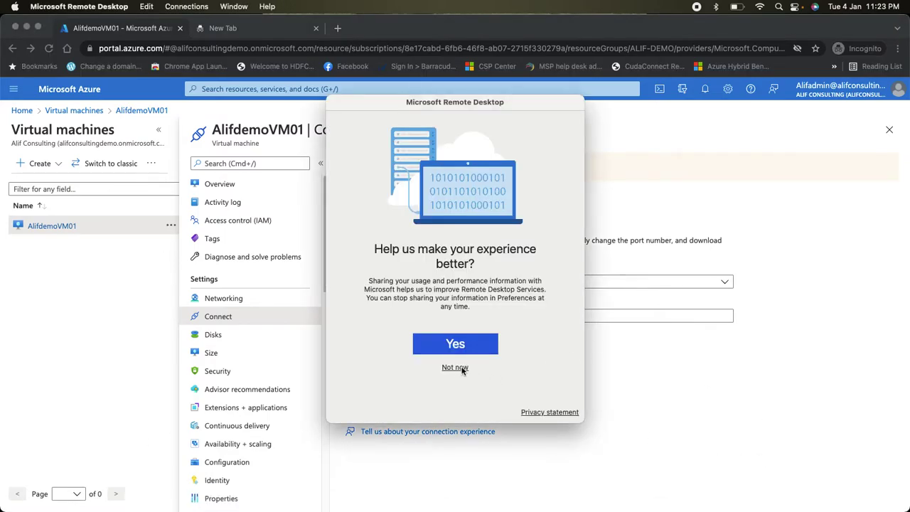
# - Decline sharing usage data and reopen AlifdemoVM01.rdp from the browser's downloads
pyautogui.click(456, 367)
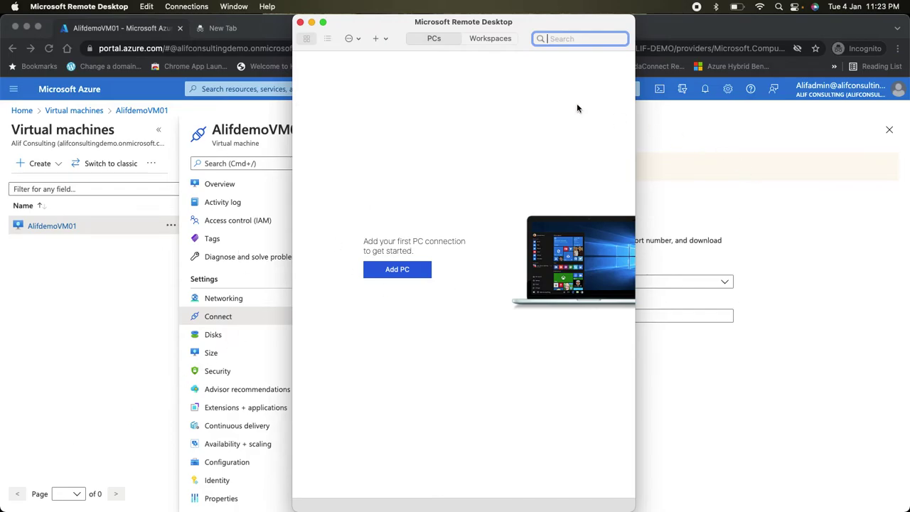
pyautogui.click(899, 48)
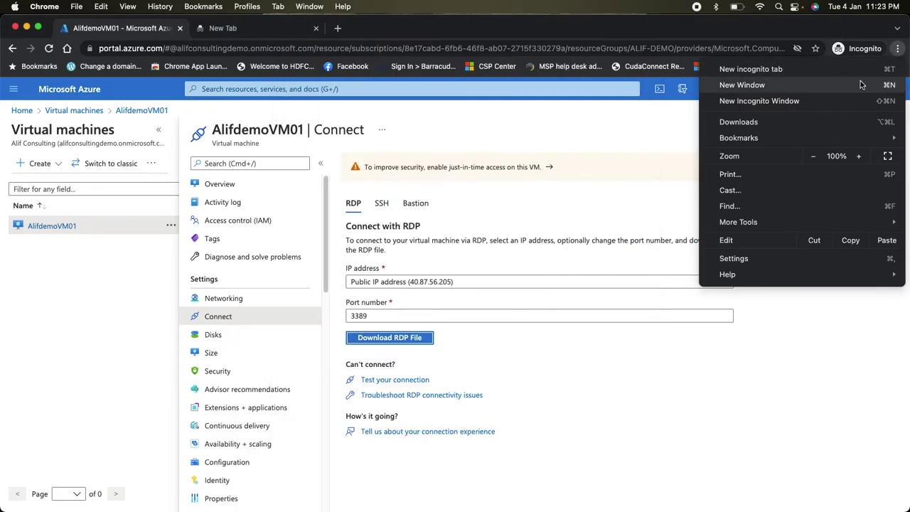
pyautogui.click(767, 126)
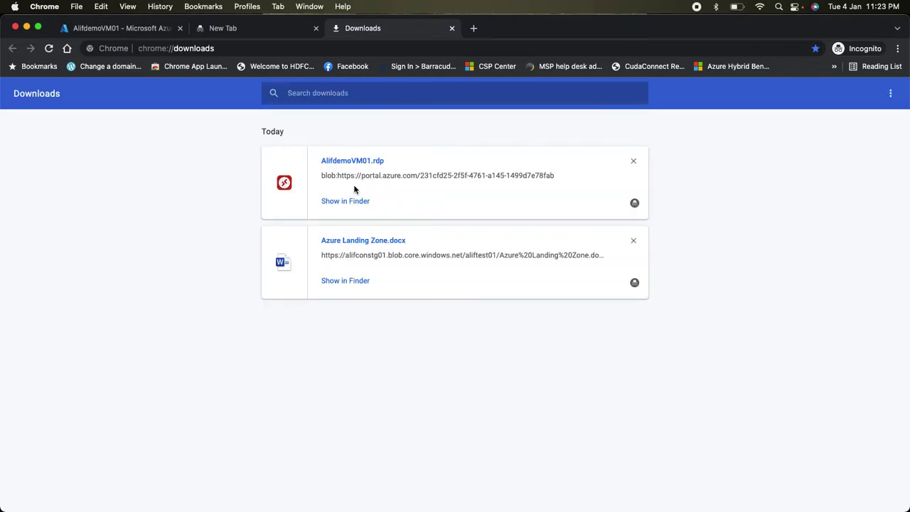
pyautogui.click(352, 163)
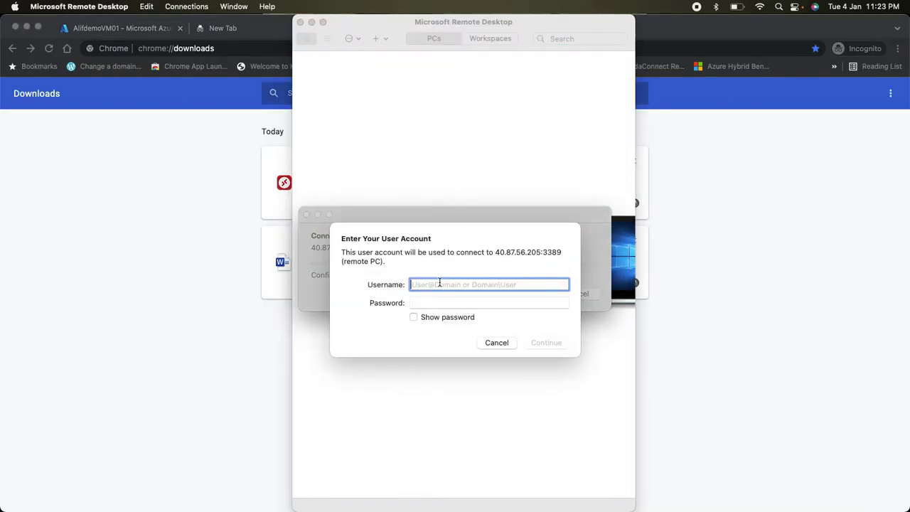
# - Sign in with the local admin username and password, accept the certificate warning, and exit full screen
pyautogui.write('.\\')
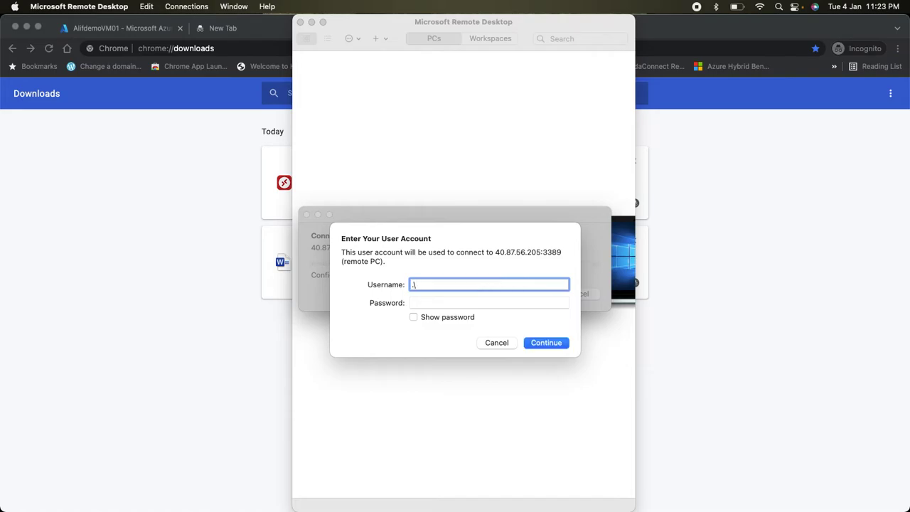
pyautogui.write('alifadmin')
pyautogui.press('Tab')
pyautogui.write('•••')
pyautogui.press('BackSpace')
pyautogui.press('BackSpace')
pyautogui.press('BackSpace')
pyautogui.write('••••••••••••')
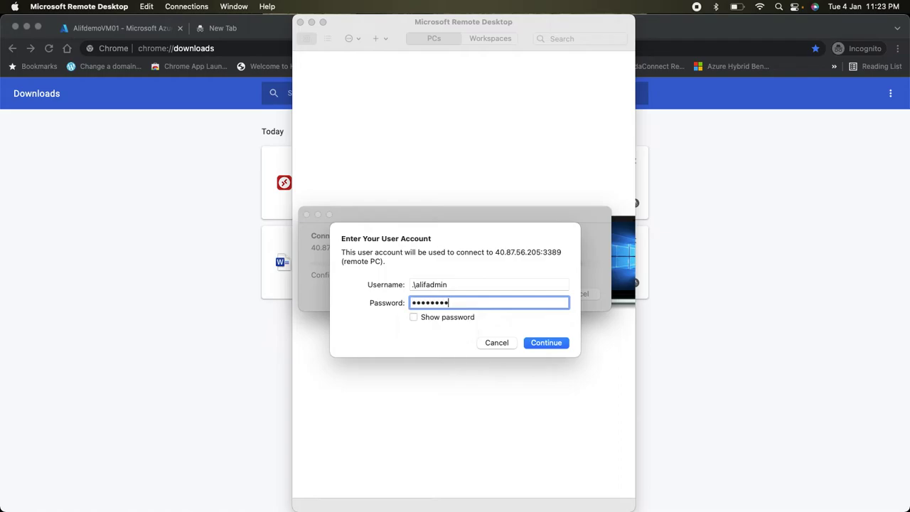
pyautogui.press('Return')
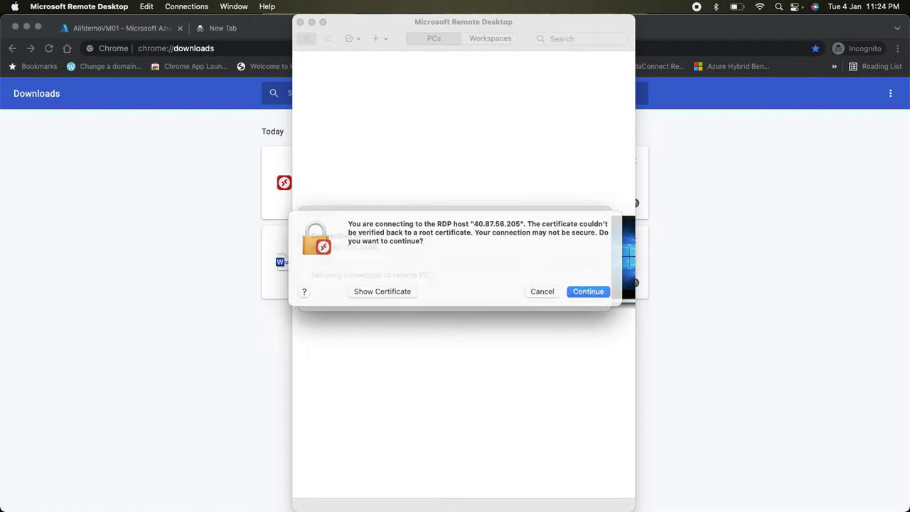
pyautogui.click(588, 306)
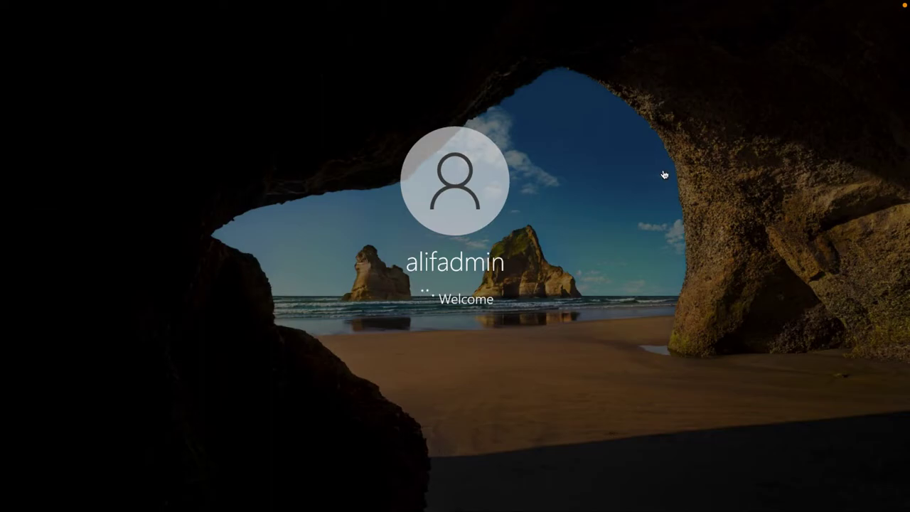
pyautogui.hotkey('ctrl', 'Left')
# - Return to the Azure portal and check AlifdemoVM01's size: Standard D2s v3 (2 vcpus, 8 GiB memory)
pyautogui.click(124, 28)
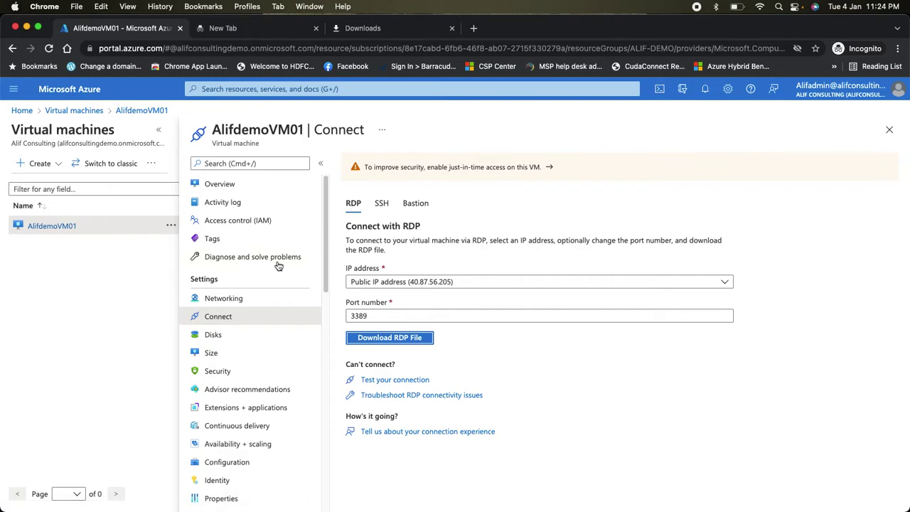
pyautogui.press('super+Tab')
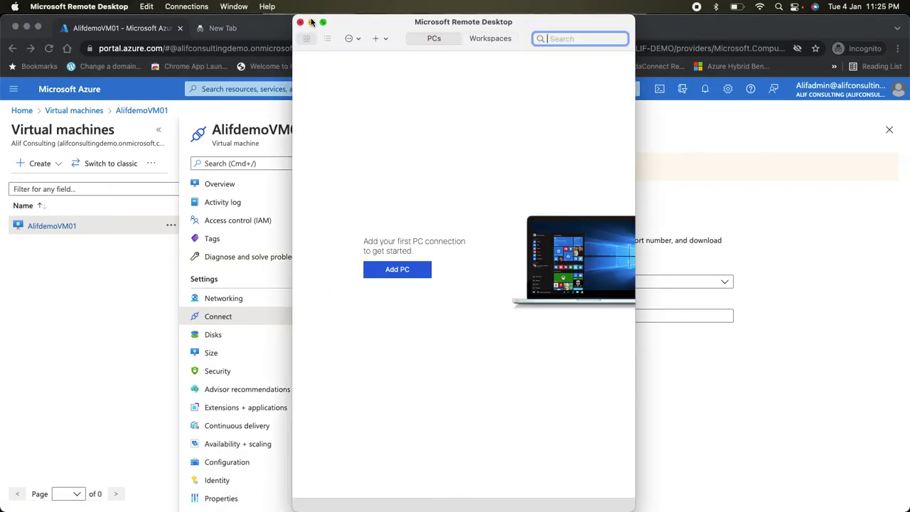
pyautogui.click(311, 22)
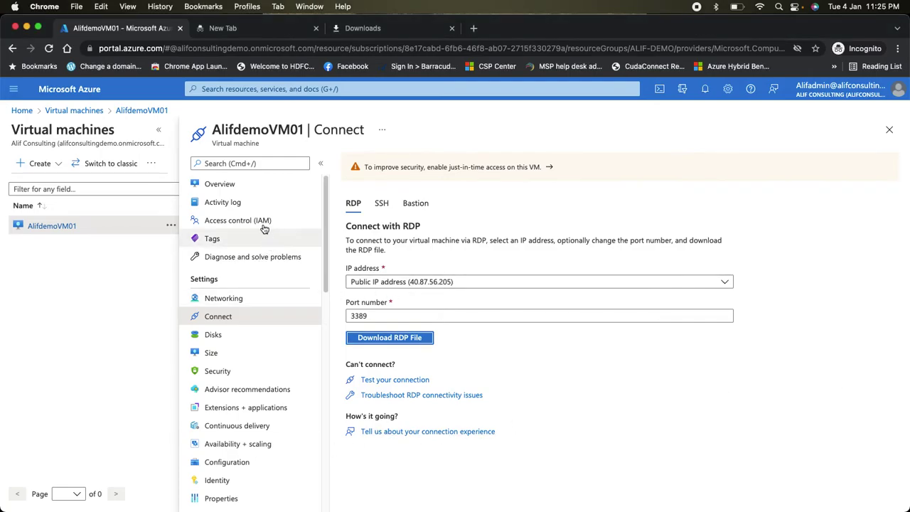
pyautogui.click(256, 184)
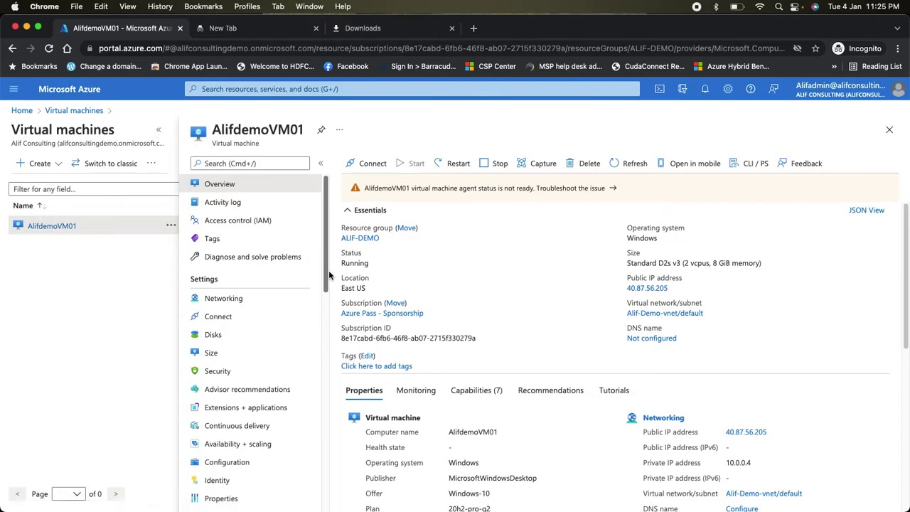
pyautogui.moveTo(744, 261)
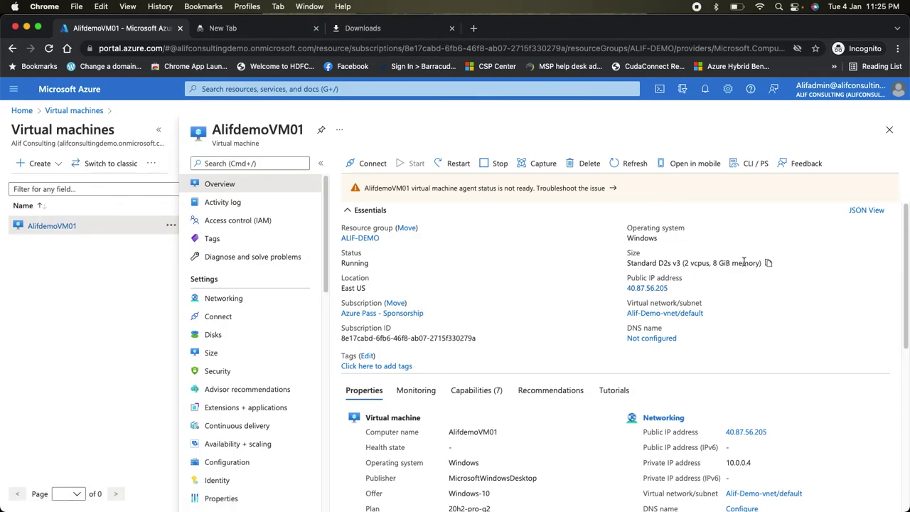
pyautogui.moveTo(759, 264); pyautogui.dragTo(687, 263)
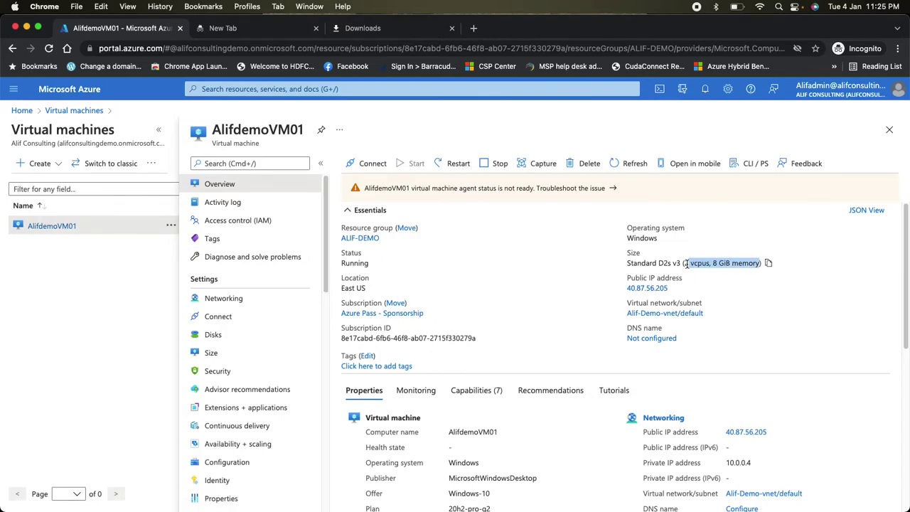
pyautogui.click(776, 311)
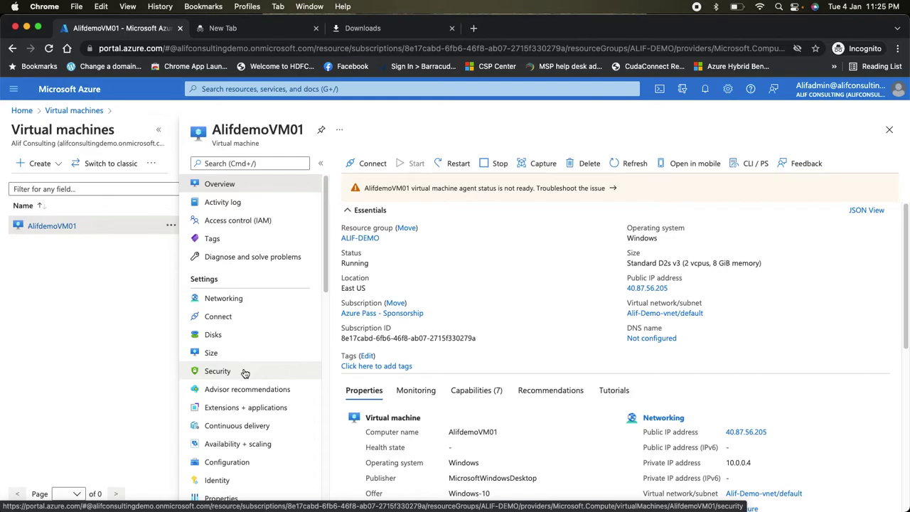
pyautogui.click(213, 353)
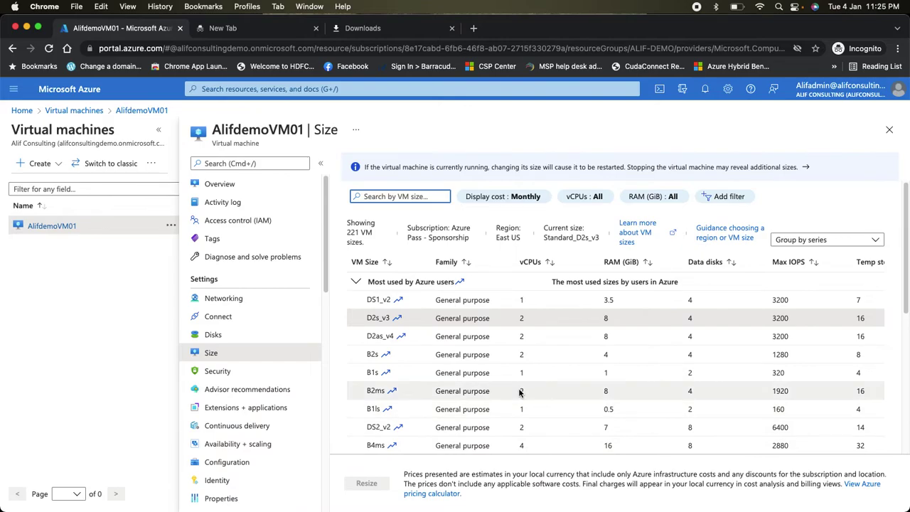
pyautogui.scroll(-5, 462, 398)
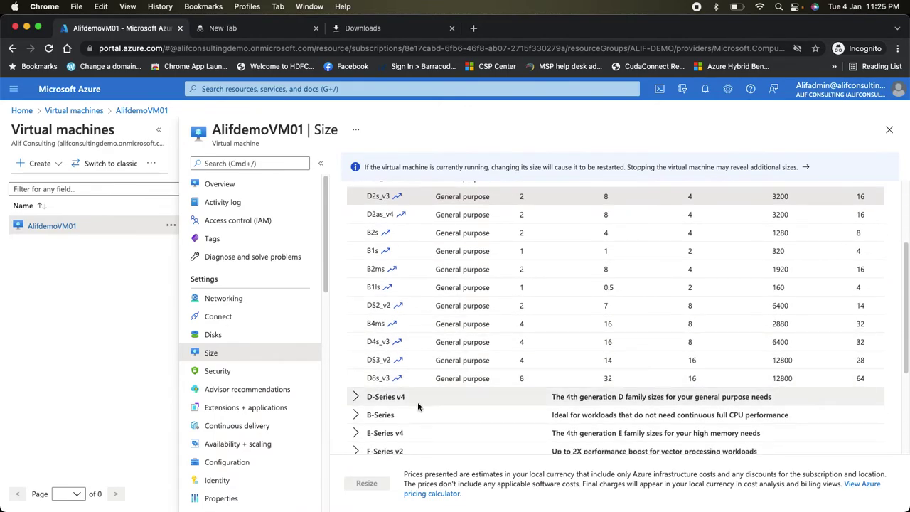
pyautogui.scroll(-5, 398, 413)
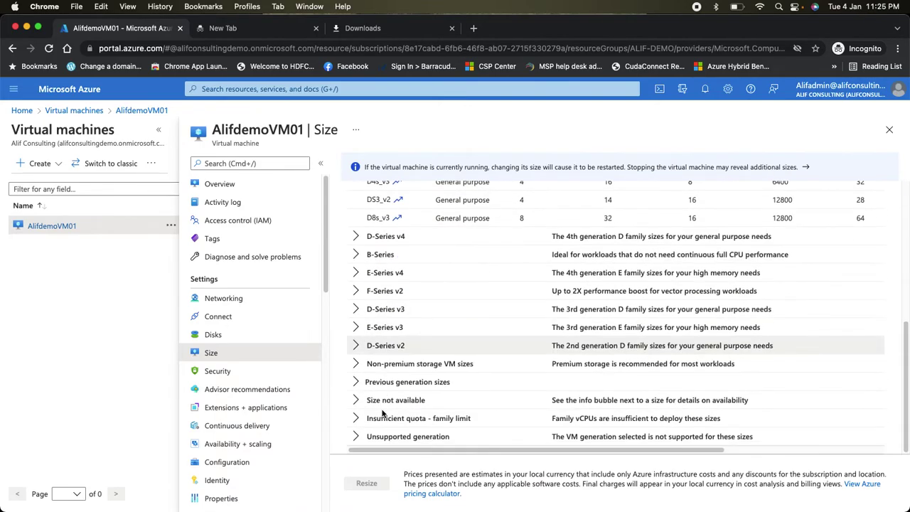
pyautogui.click(355, 273)
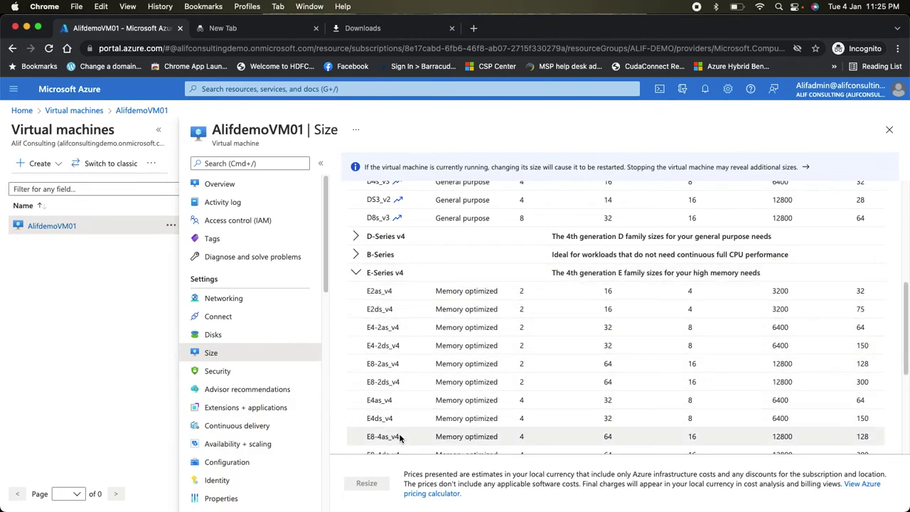
pyautogui.click(213, 183)
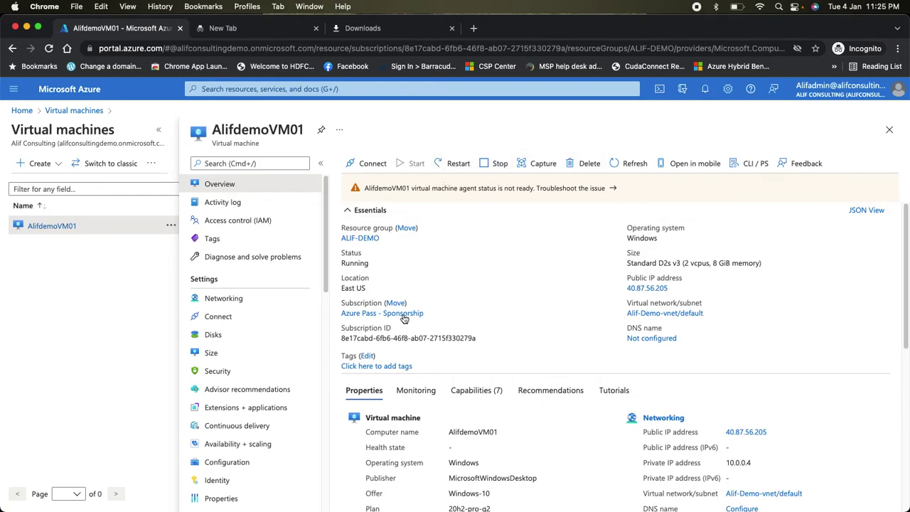
# - Add a new Premium SSD data disk named Datadisk, 10 GiB in size, to AlifdemoVM01 and save
pyautogui.click(248, 340)
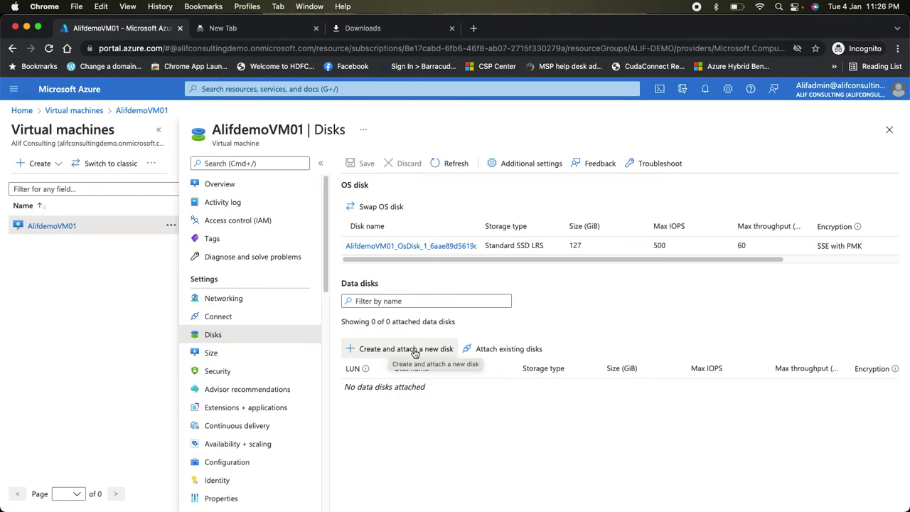
pyautogui.click(414, 350)
pyautogui.click(427, 389)
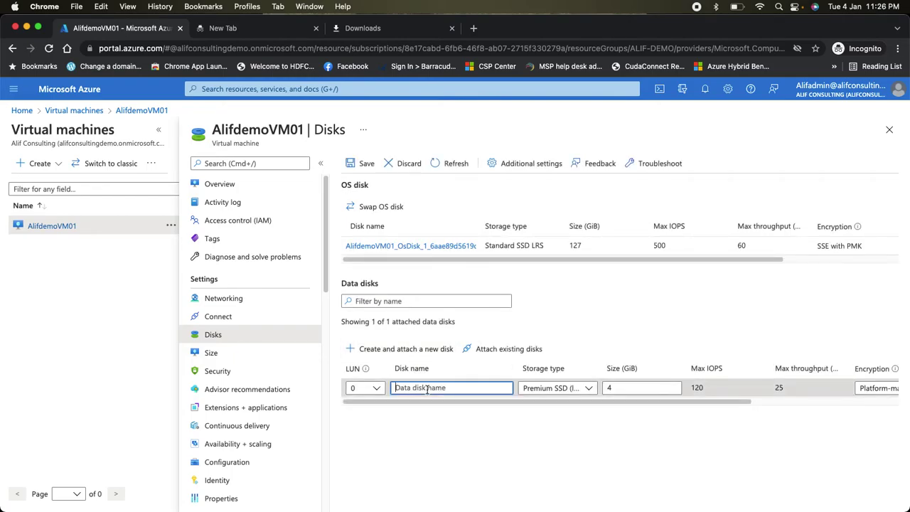
pyautogui.write('Datadisk')
pyautogui.click(559, 391)
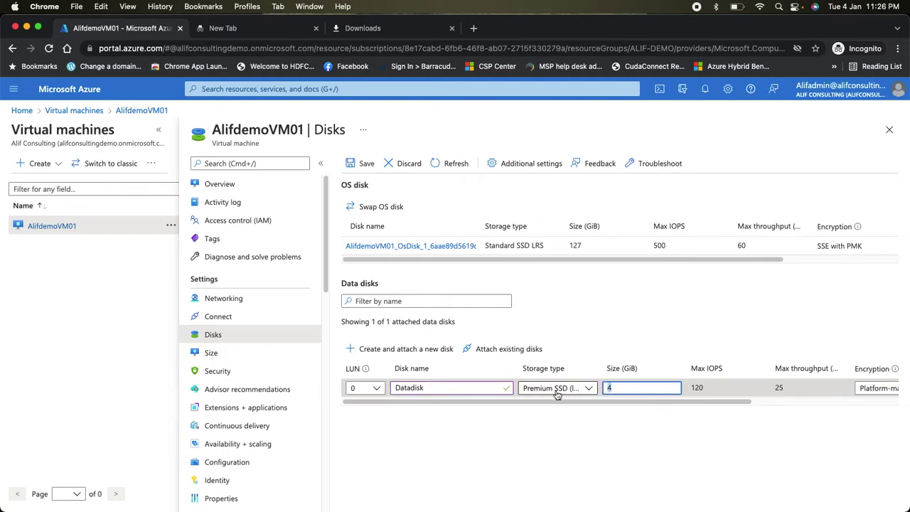
pyautogui.click(616, 389)
pyautogui.press('BackSpace')
pyautogui.write('10')
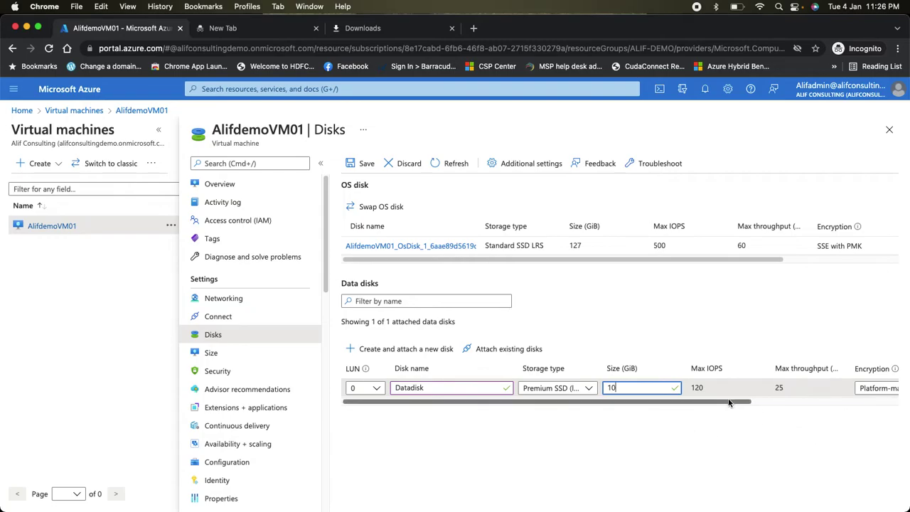
pyautogui.click(353, 164)
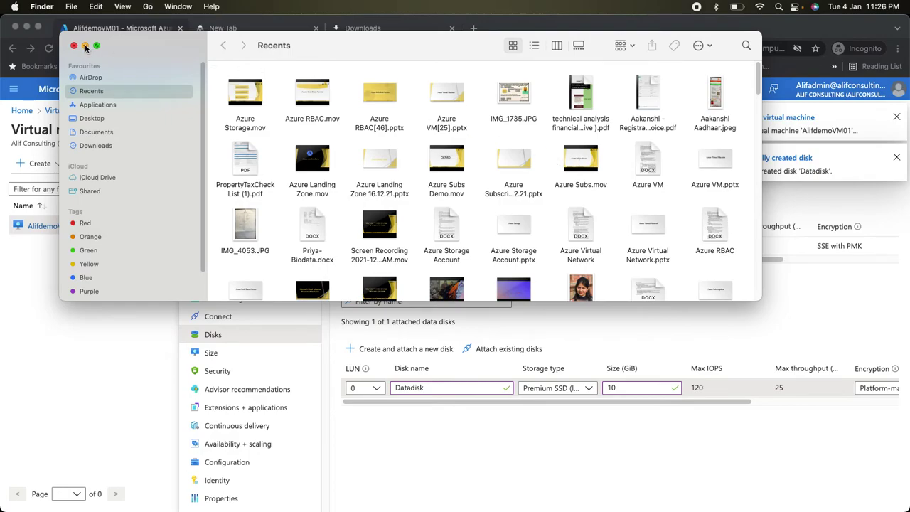
pyautogui.click(98, 146)
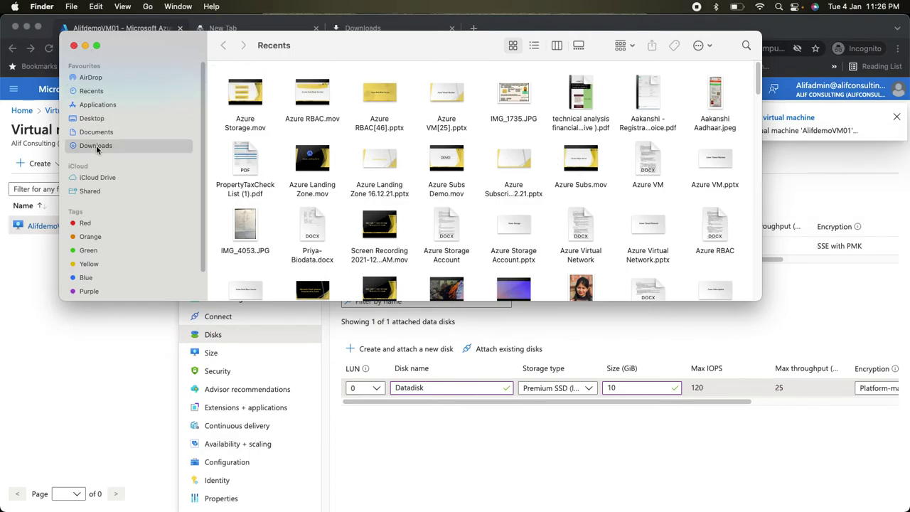
pyautogui.click(84, 45)
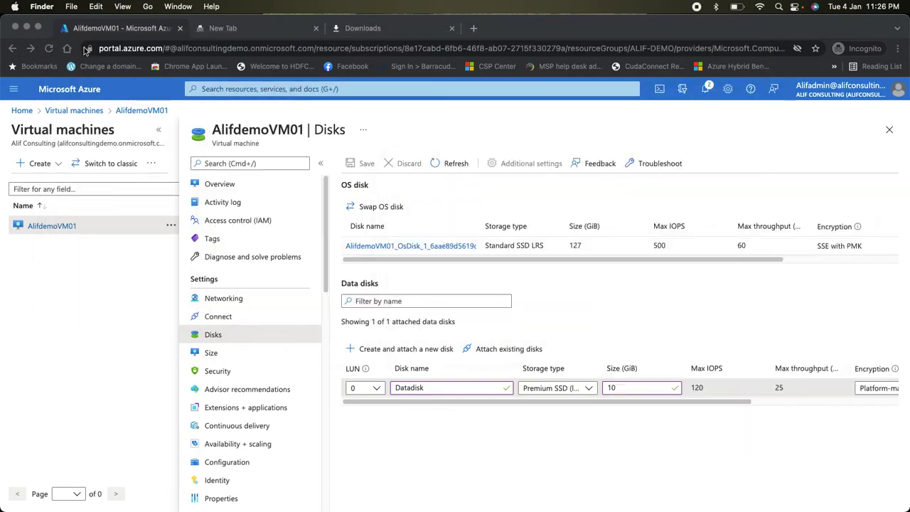
# - Reopen AlifdemoVM01.rdp, accept privacy settings, dismiss the Edge suggestion, and allow network discovery
pyautogui.click(356, 28)
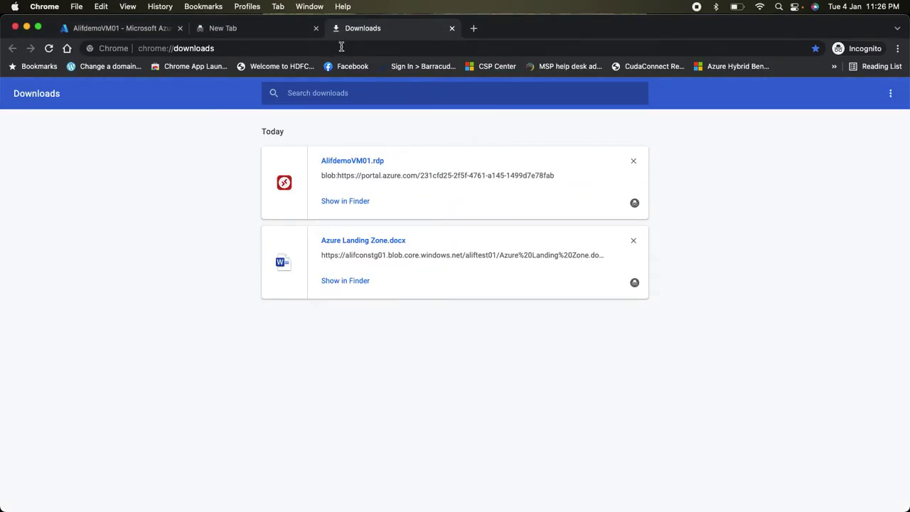
pyautogui.click(350, 162)
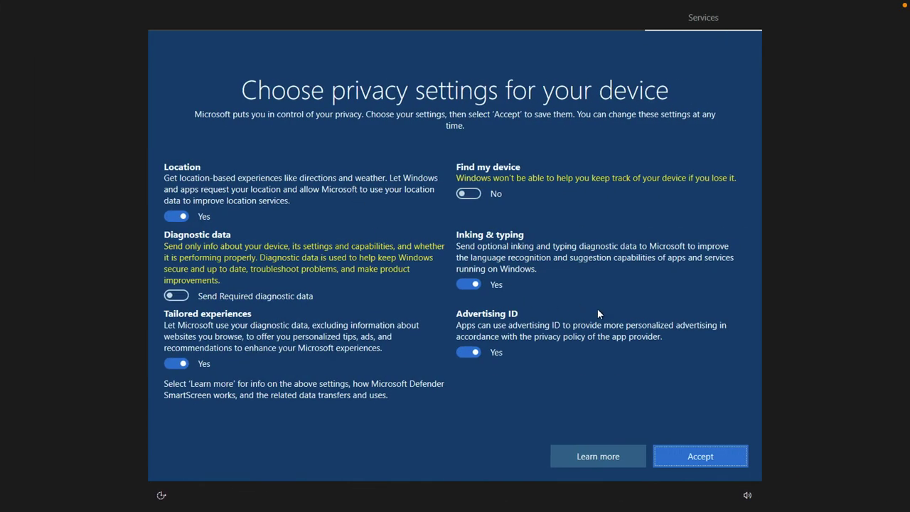
pyautogui.click(725, 448)
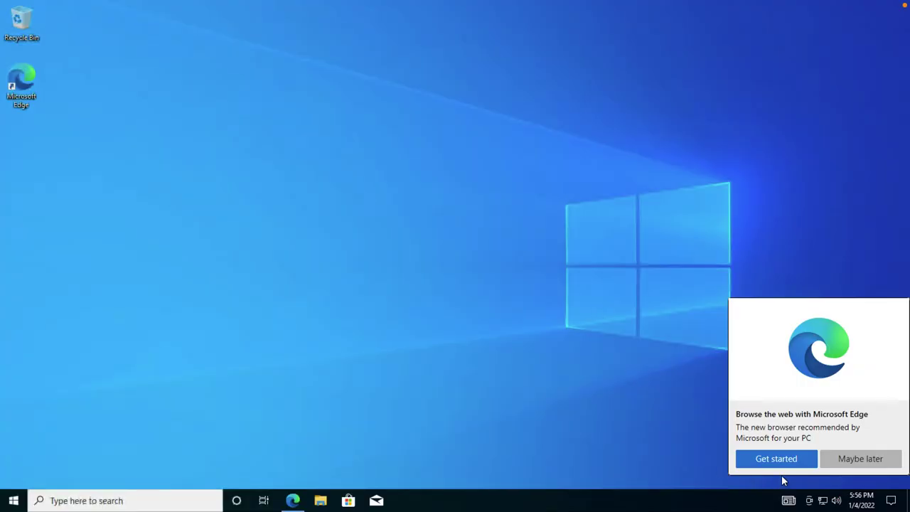
pyautogui.click(862, 460)
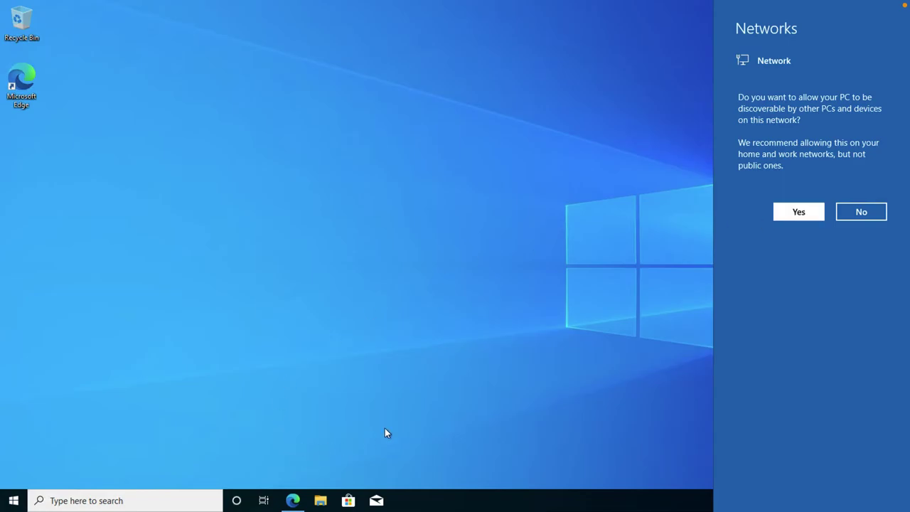
pyautogui.click(794, 213)
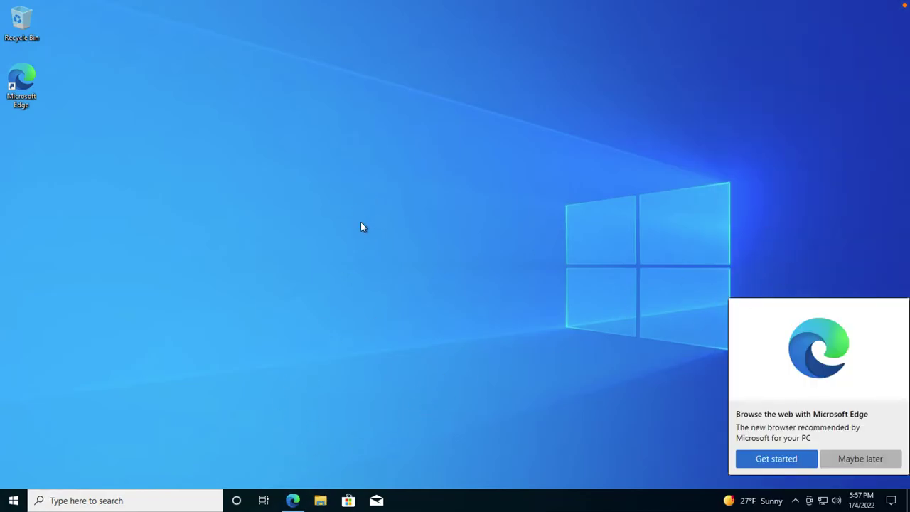
# - Open File Explorer to This PC, showing drives C:, D: and E:, and dismiss the Edge promotion
pyautogui.click(320, 501)
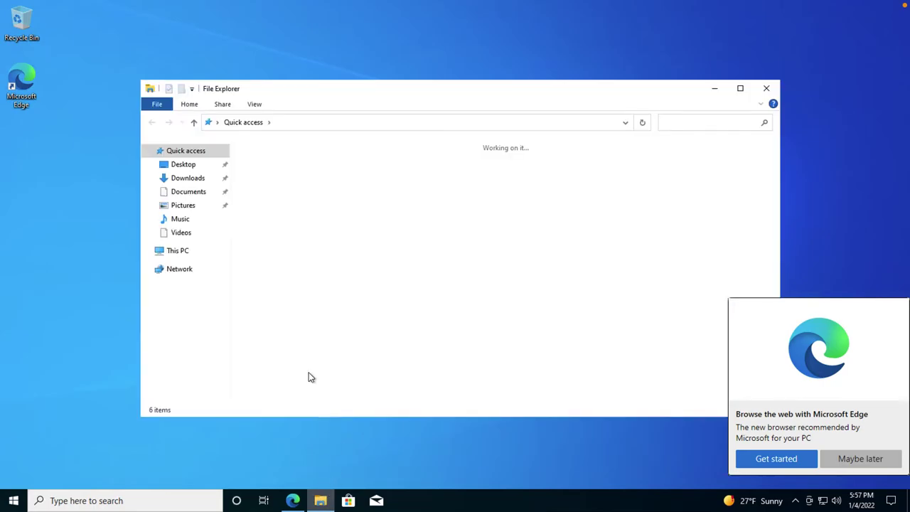
pyautogui.click(165, 256)
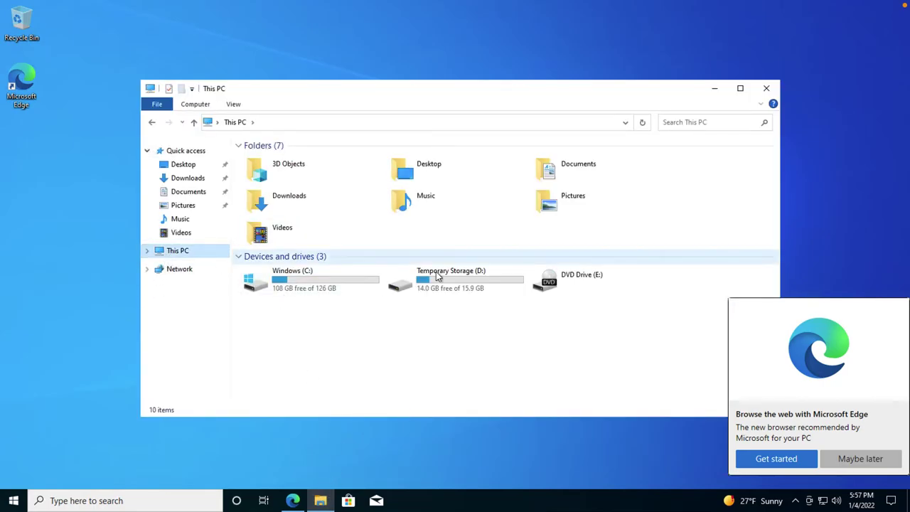
pyautogui.click(329, 283)
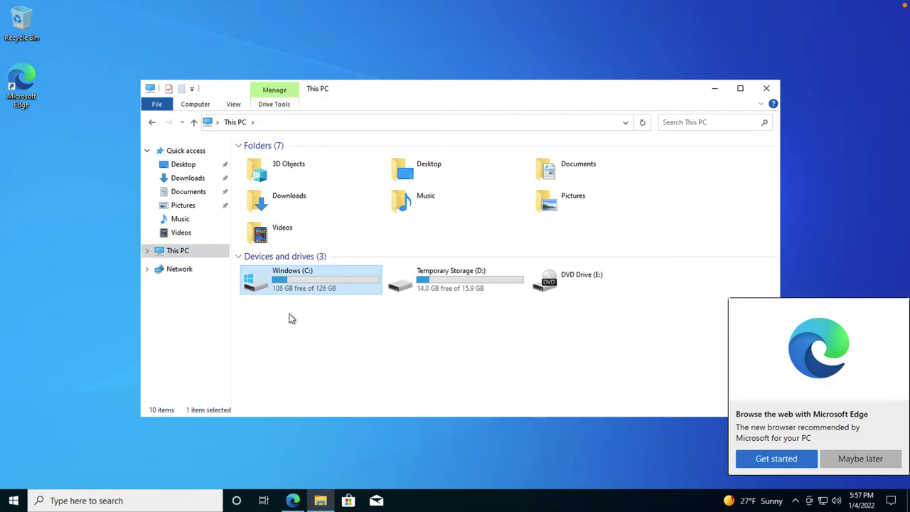
pyautogui.click(841, 463)
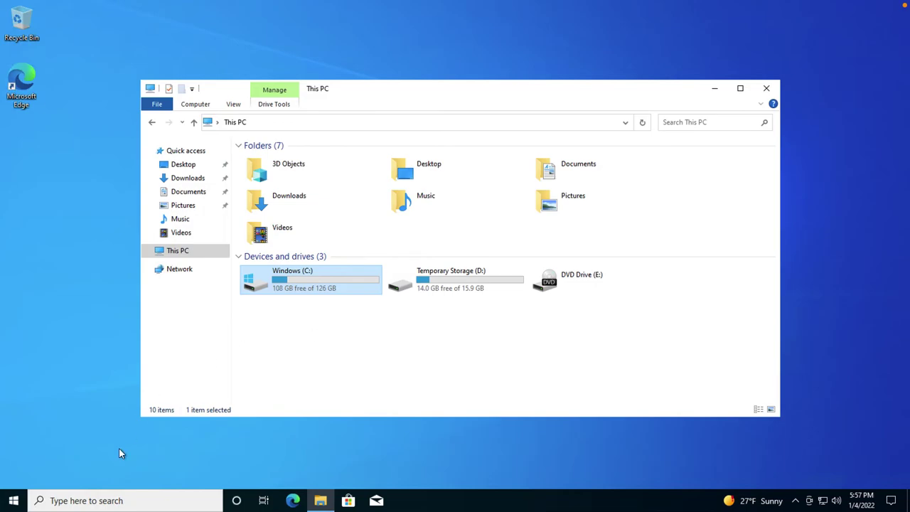
# - Search Windows for 'disk mana', then close the web results browser that opened
pyautogui.click(52, 501)
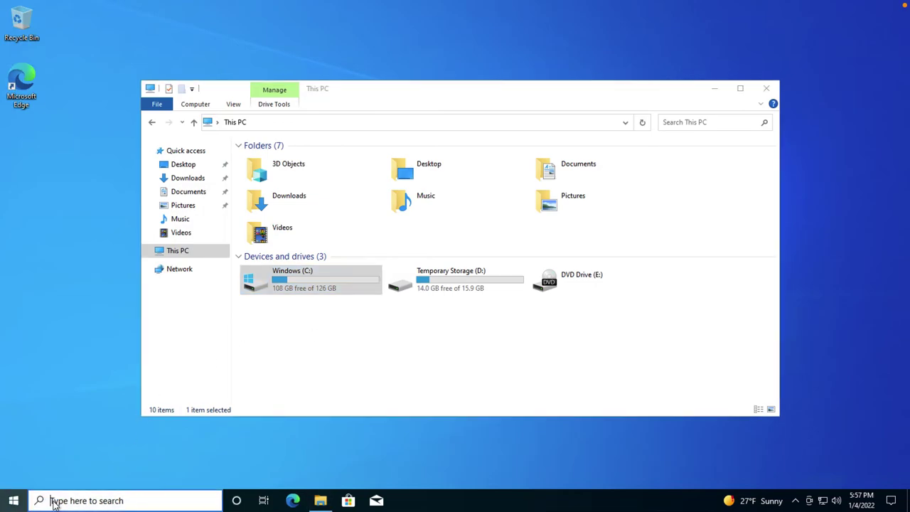
pyautogui.press('super')
pyautogui.write('disk')
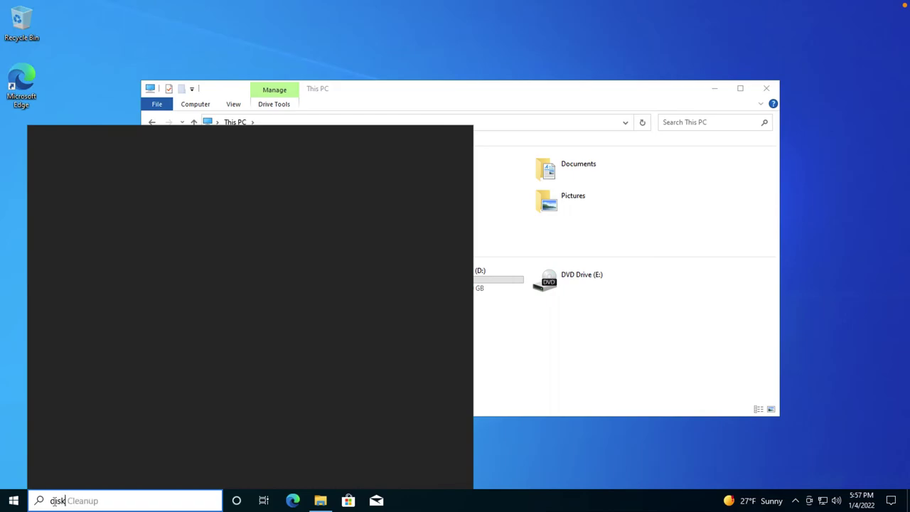
pyautogui.write(' mana')
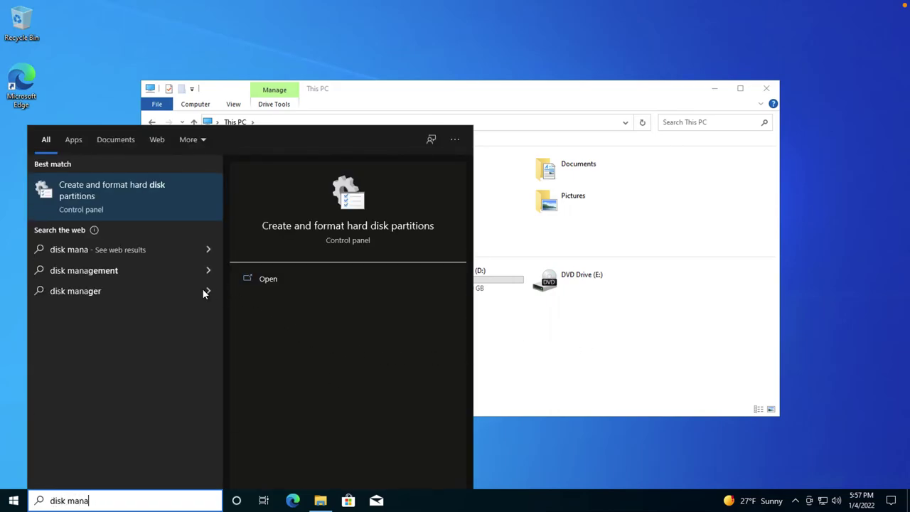
pyautogui.click(96, 270)
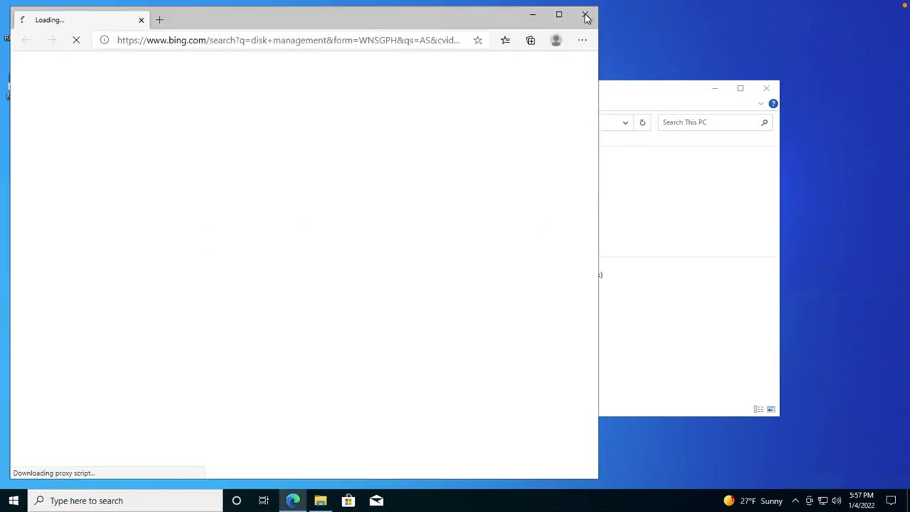
pyautogui.click(586, 16)
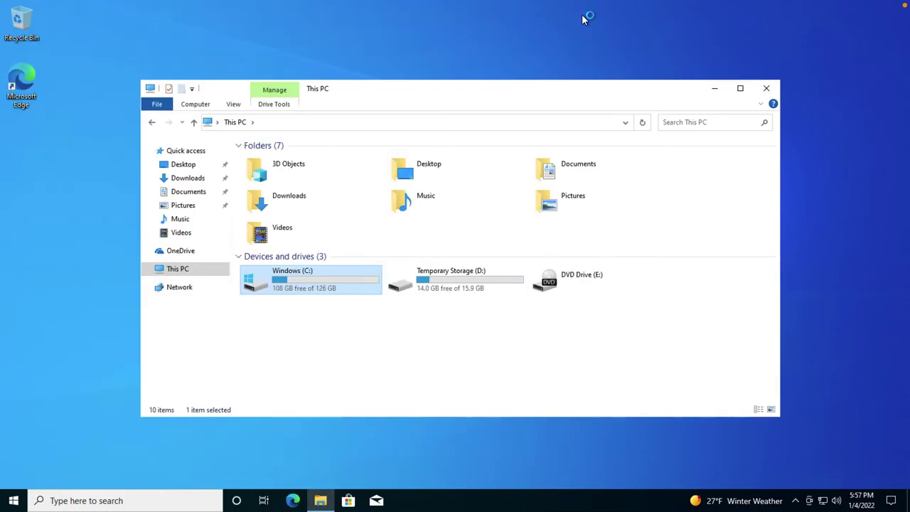
# - View This PC's system properties on the About page, then close it
pyautogui.rightClick(177, 270)
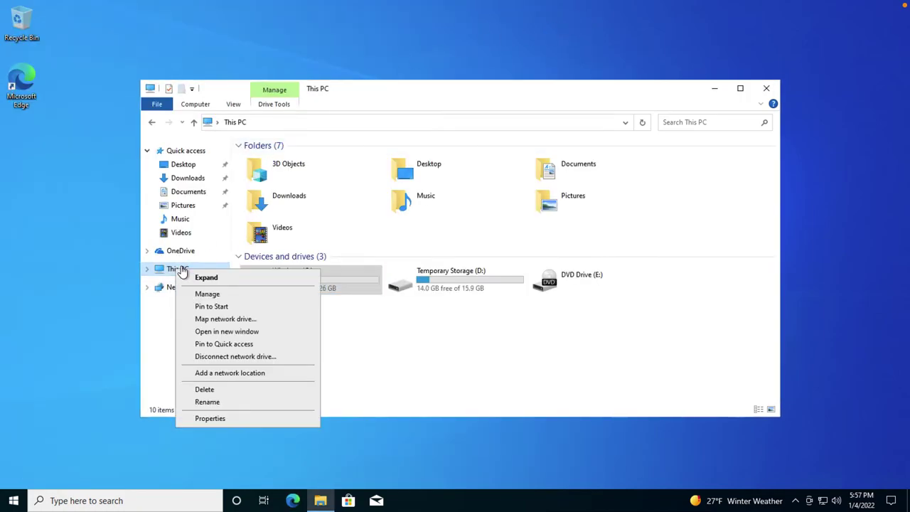
pyautogui.click(211, 419)
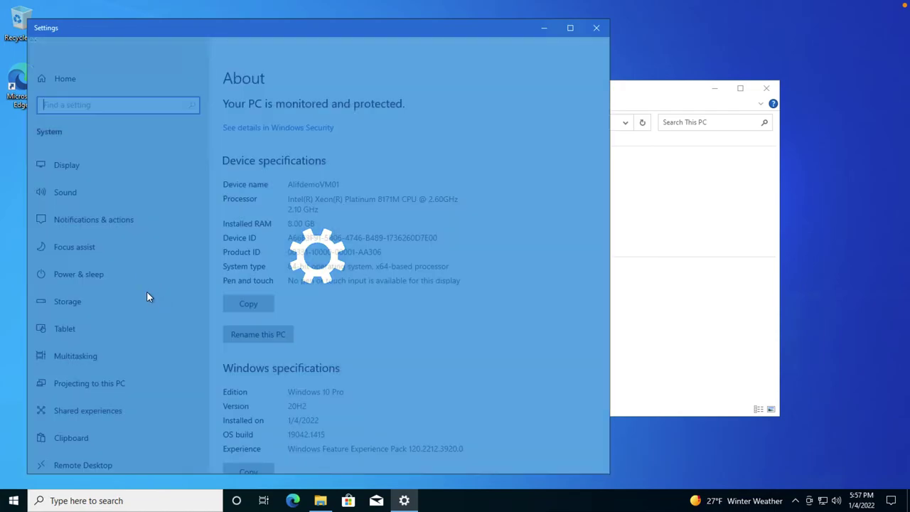
pyautogui.scroll(-2, 117, 328)
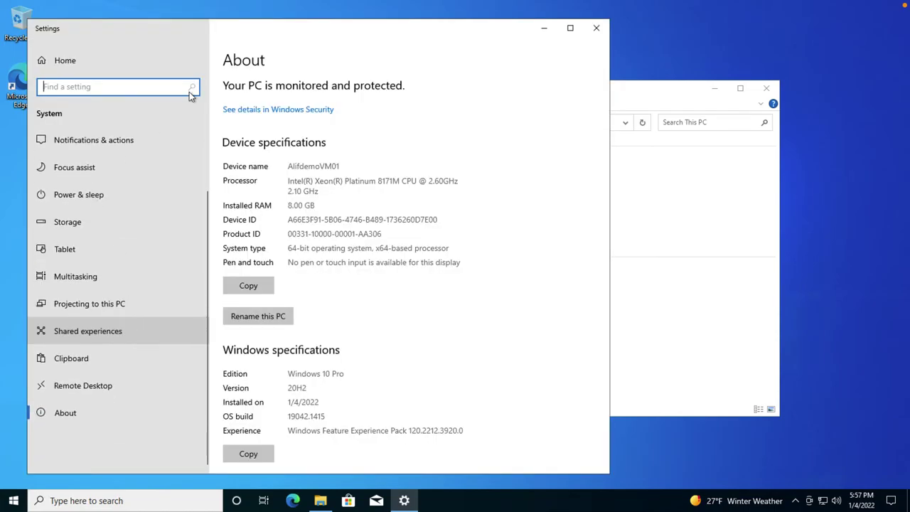
pyautogui.click(596, 28)
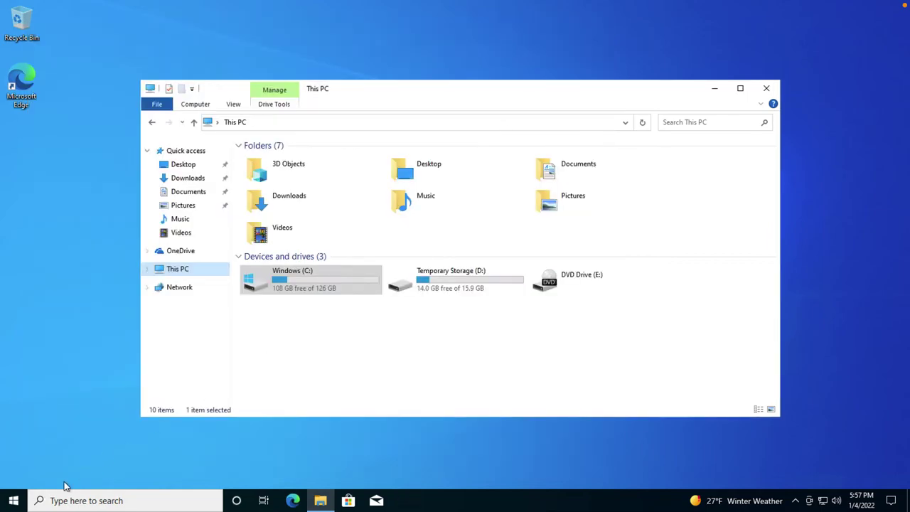
# - Launch Disk Management by running diskmgmt.msc from the Run dialog
pyautogui.click(14, 501)
pyautogui.write('run')
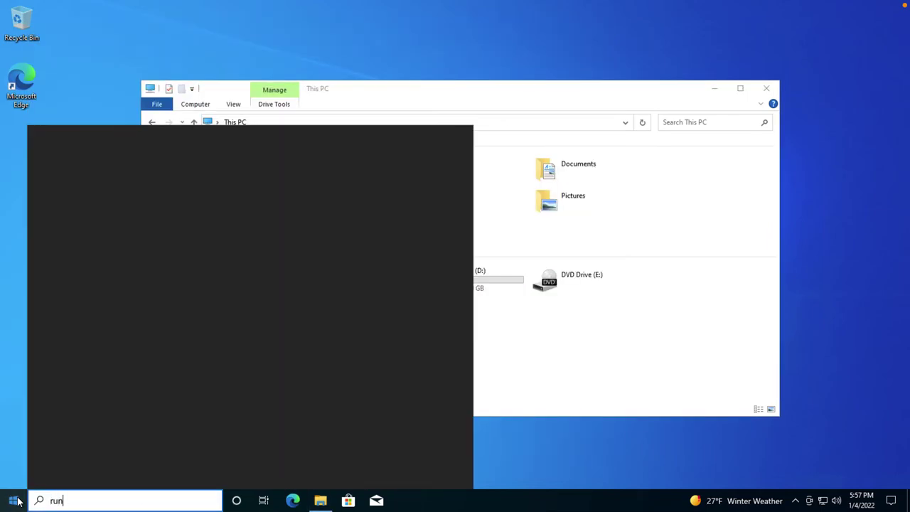
pyautogui.press('Return')
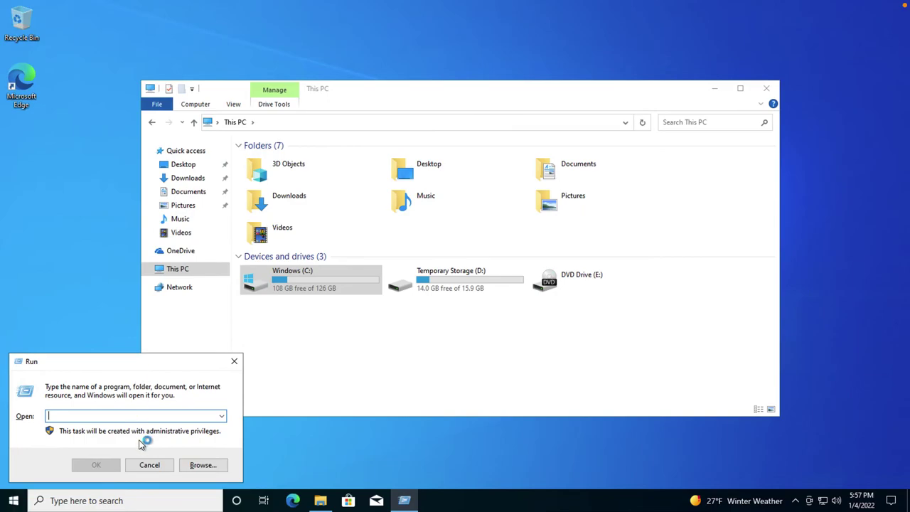
pyautogui.write('diskmgmt')
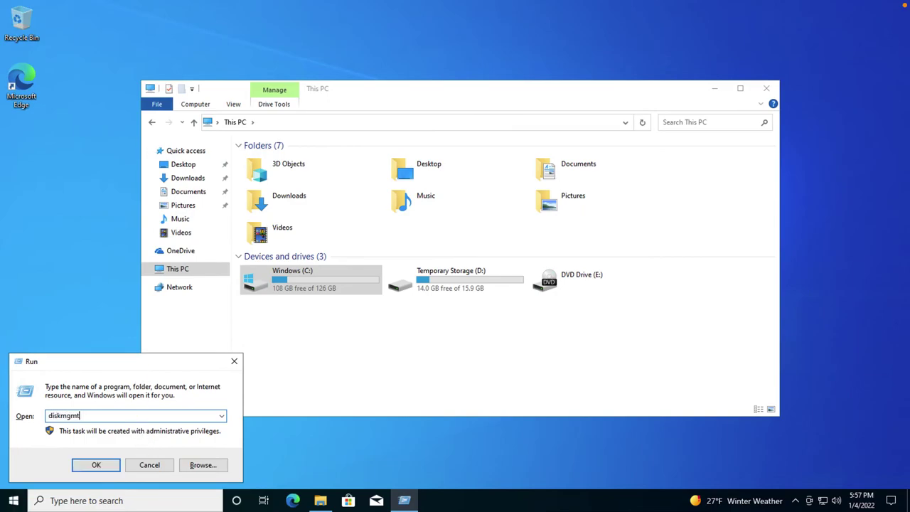
pyautogui.press('Return')
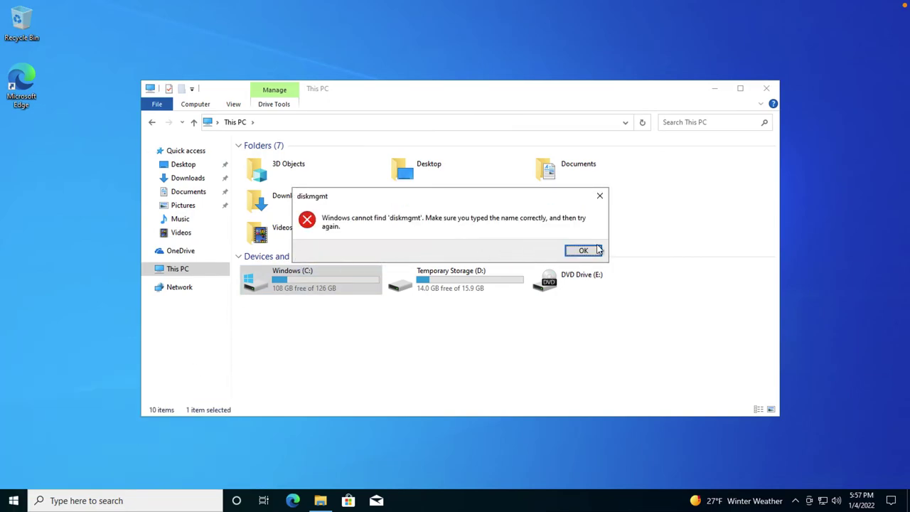
pyautogui.click(583, 251)
pyautogui.click(110, 417)
pyautogui.write('.ms')
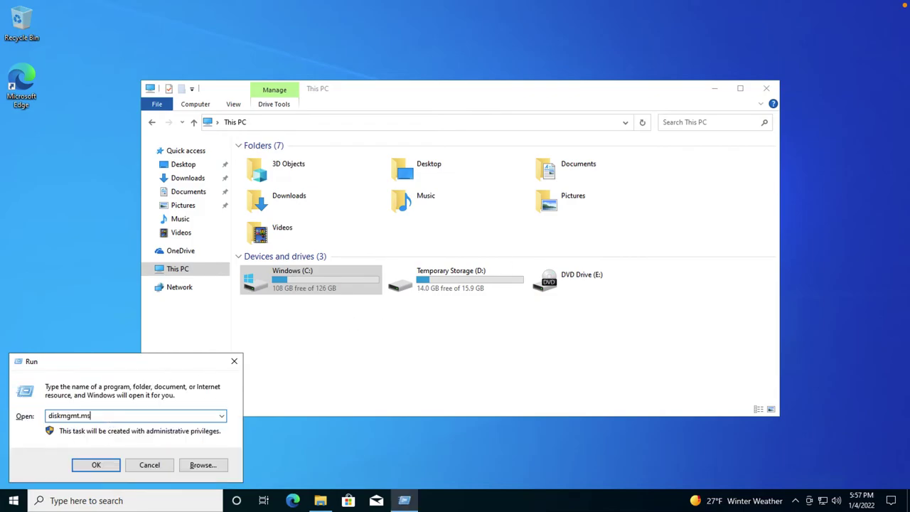
pyautogui.write('c')
pyautogui.press('Return')
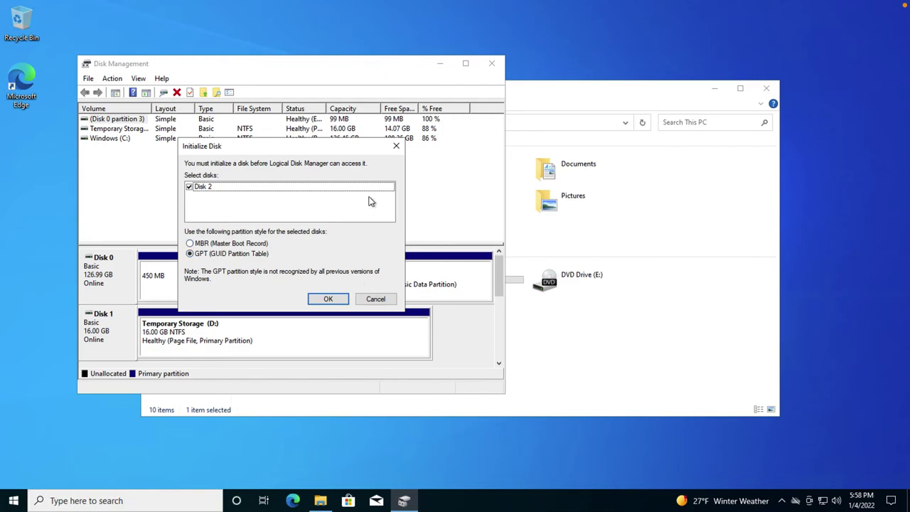
# - Initialize Disk 2 with the GPT partition style
pyautogui.moveTo(279, 146); pyautogui.dragTo(416, 148)
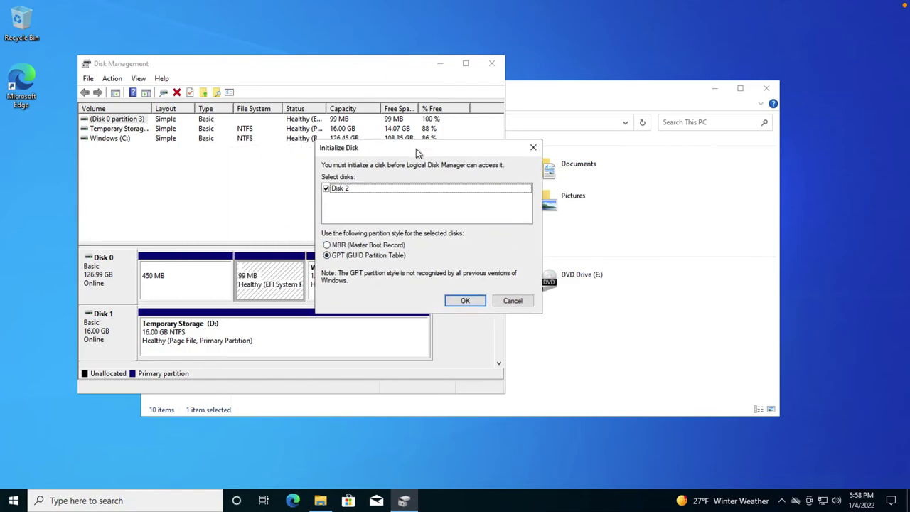
pyautogui.click(466, 300)
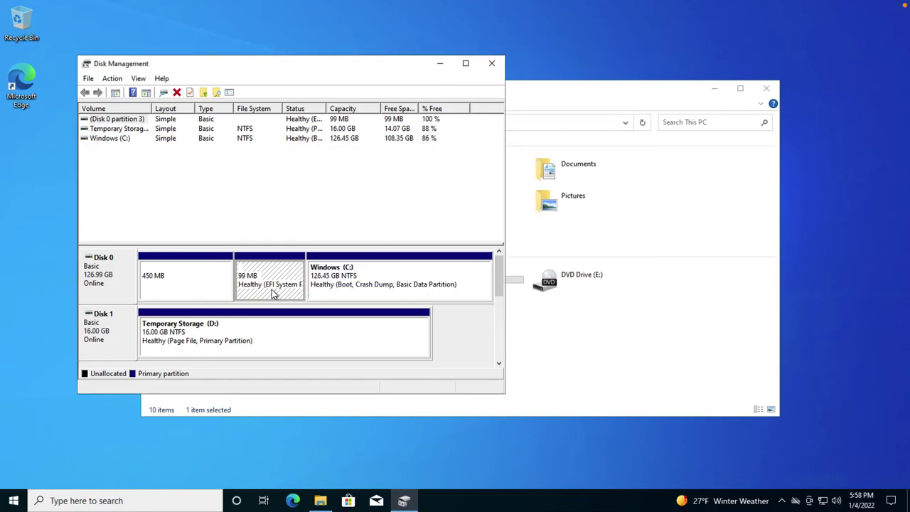
pyautogui.moveTo(499, 284); pyautogui.dragTo(499, 322)
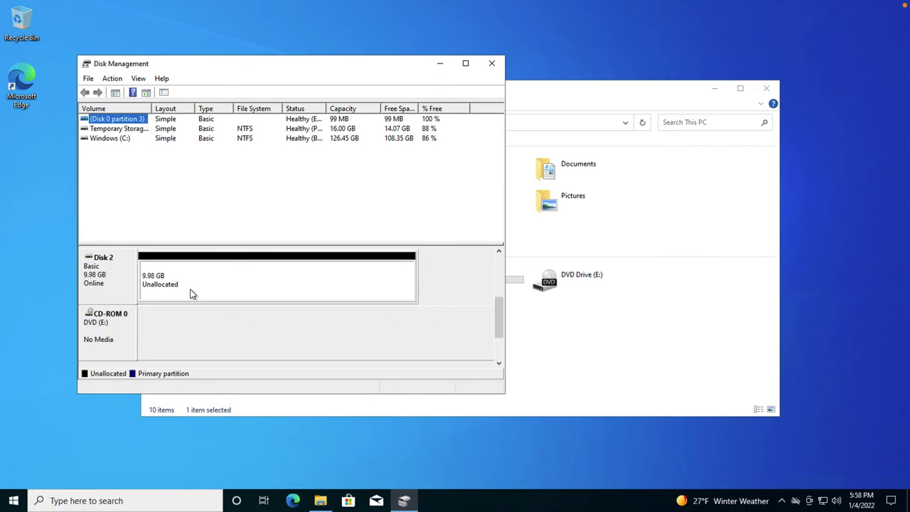
# - Create a full 10222 MB NTFS simple volume F: on Disk 2 and check it in This PC
pyautogui.rightClick(190, 290)
pyautogui.click(234, 294)
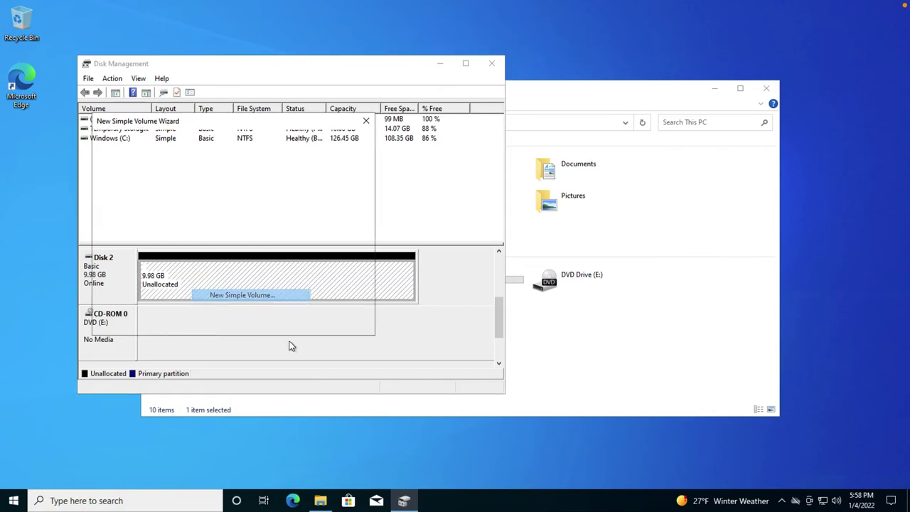
pyautogui.click(308, 325)
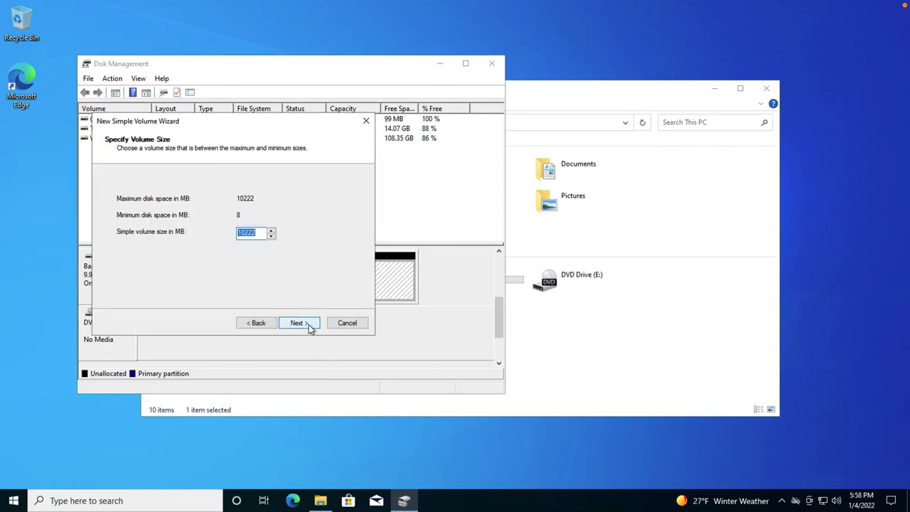
pyautogui.click(308, 324)
pyautogui.click(308, 324)
pyautogui.click(309, 324)
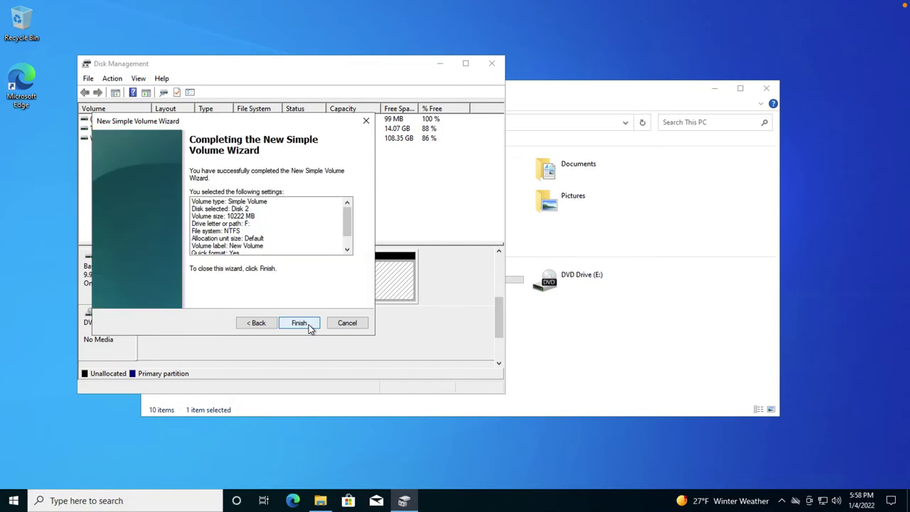
pyautogui.click(308, 325)
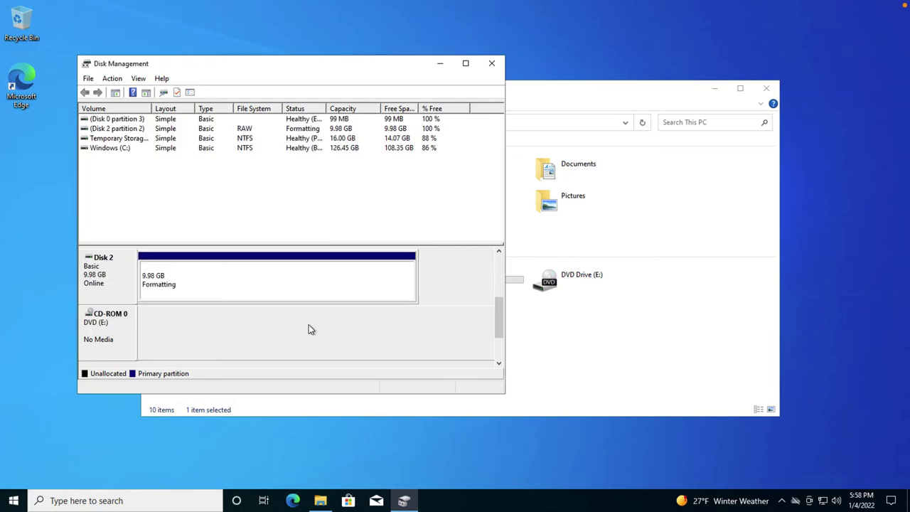
pyautogui.click(442, 64)
pyautogui.click(361, 318)
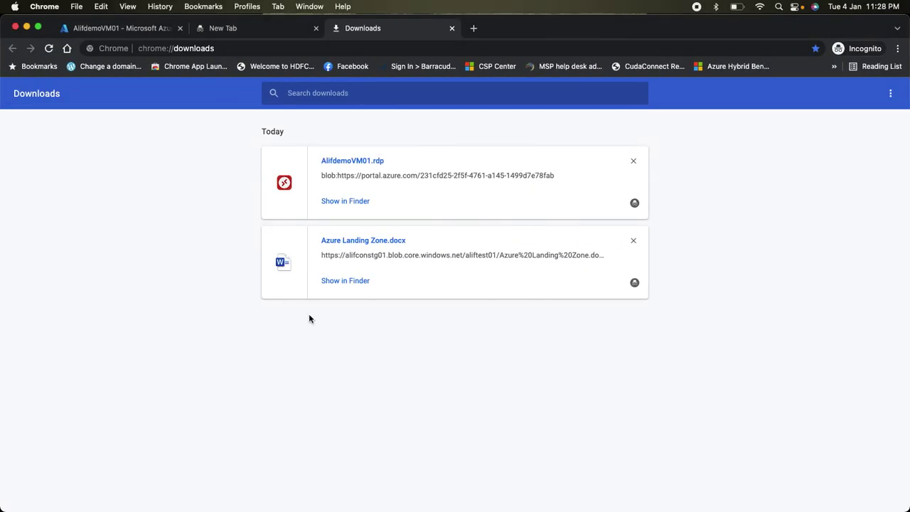
# - Return to the Azure portal and show AlifdemoVM01's Overview page
pyautogui.click(114, 29)
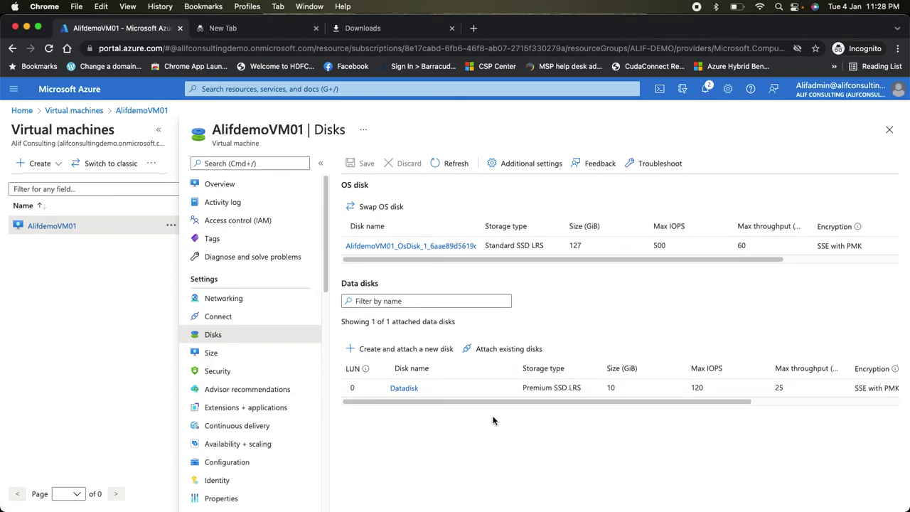
pyautogui.click(225, 184)
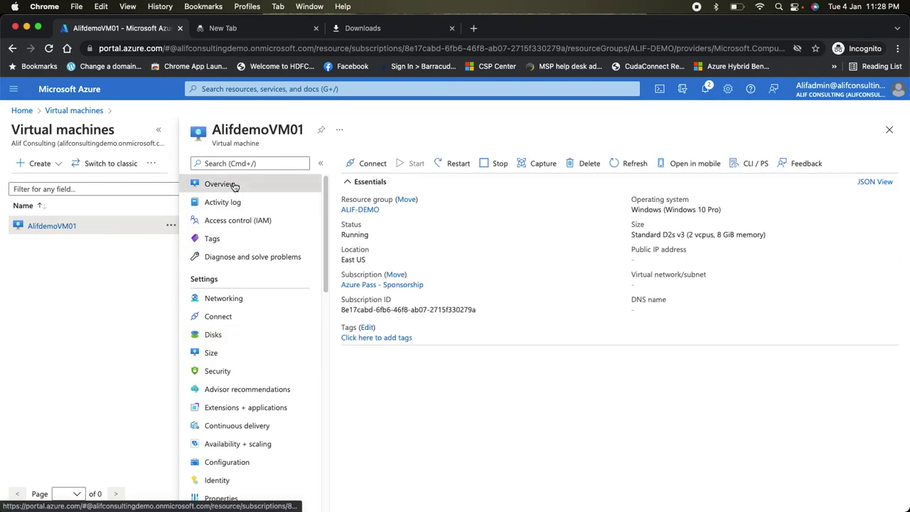